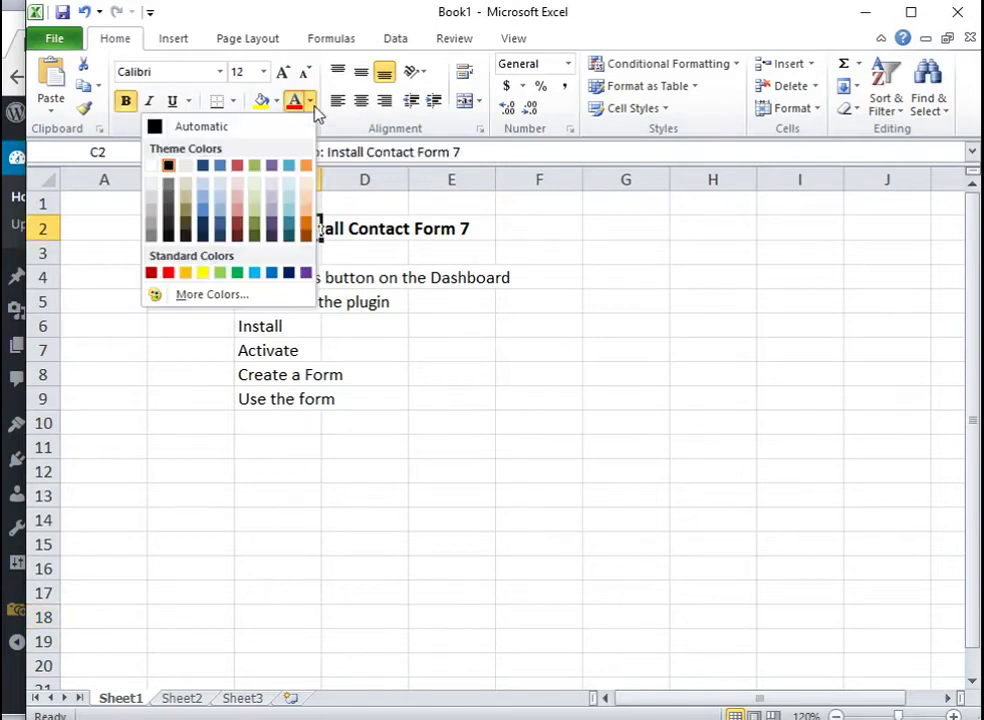
- Colour the demo title in C2 dark red and enter "Hi" in cell C1
click(153, 272)
click(264, 206)
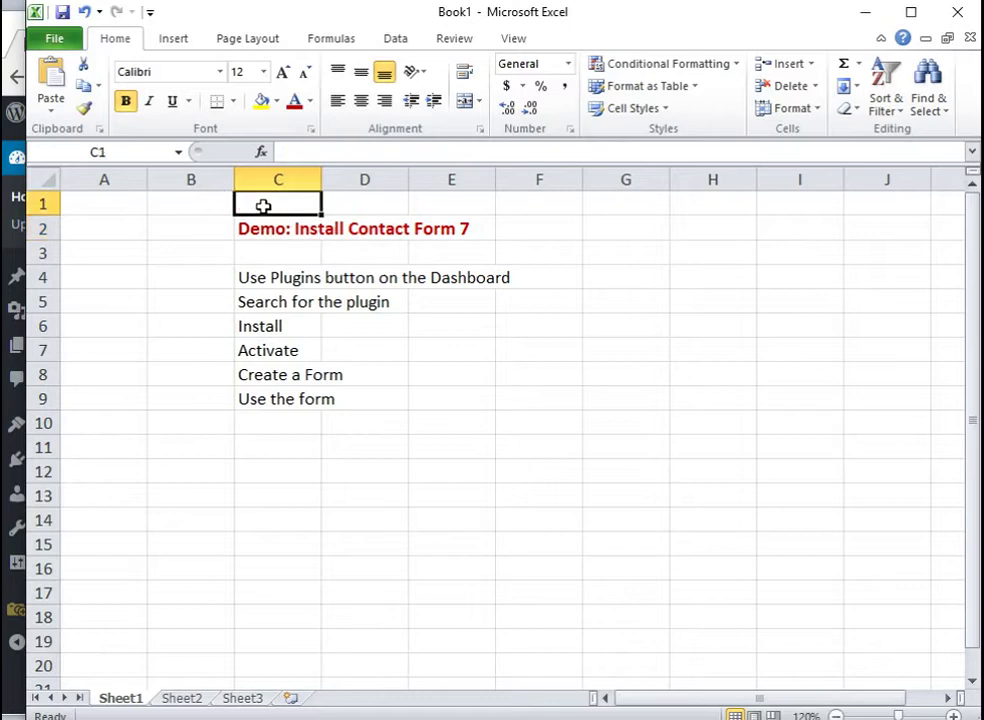
text(Hi)
key(Return)
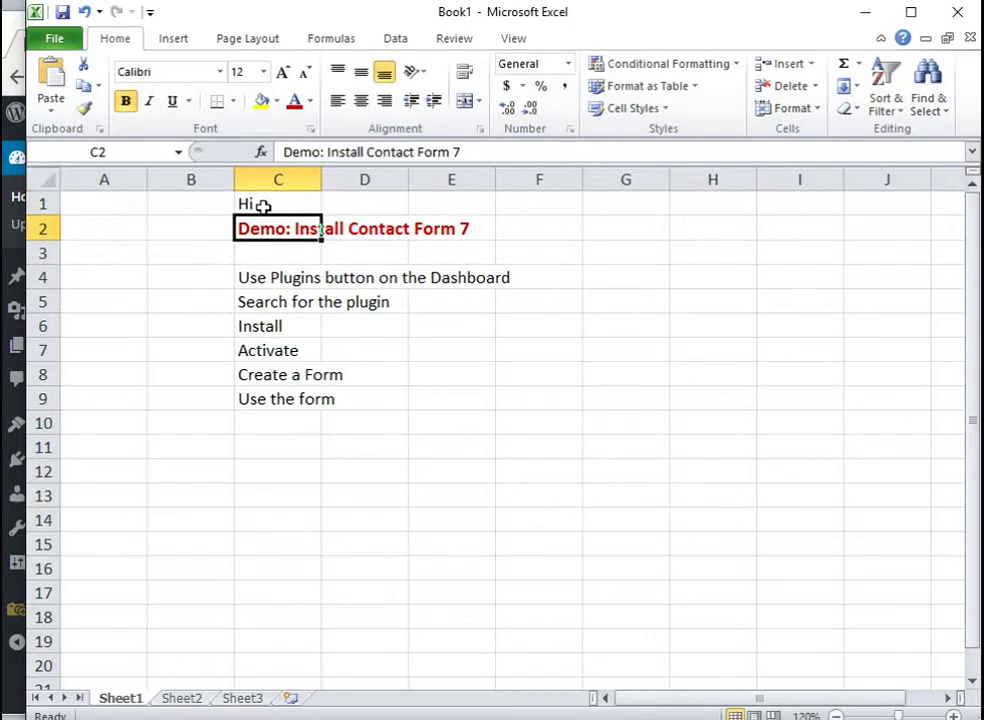
click(522, 249)
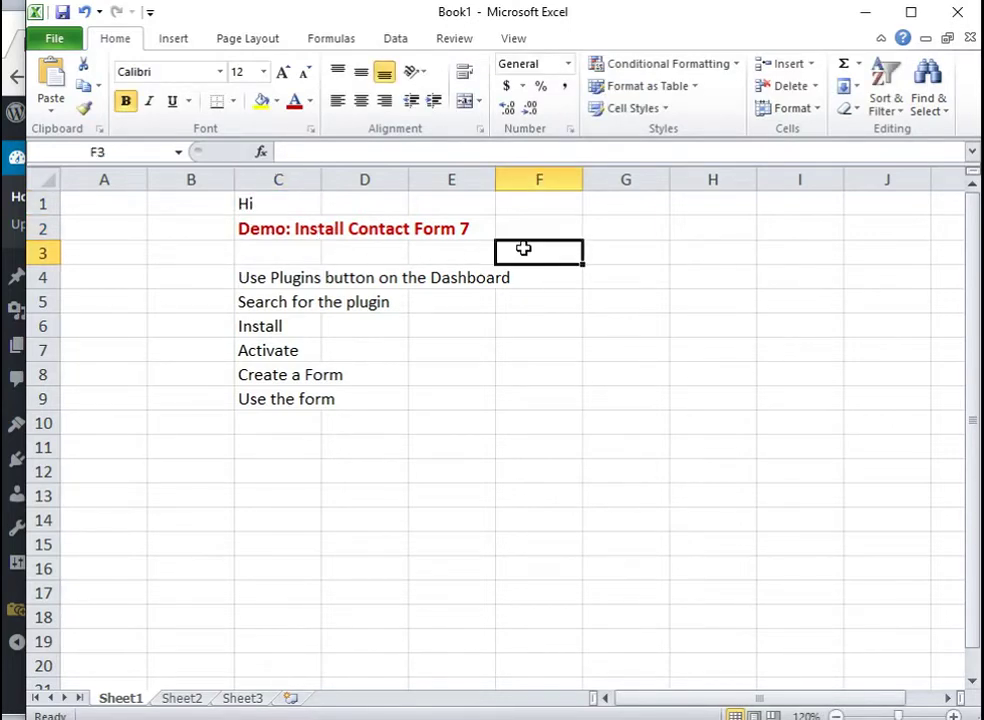
click(257, 281)
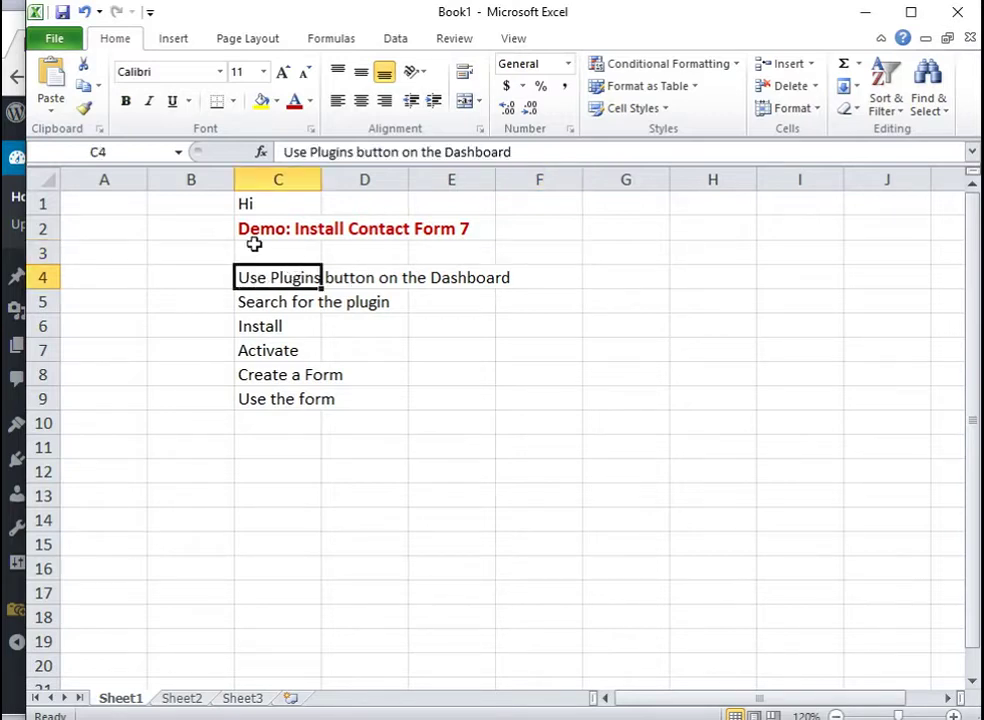
- Switch to the WordPress dashboard in Chrome and search the new plugins for "Contact Form 7"
click(14, 30)
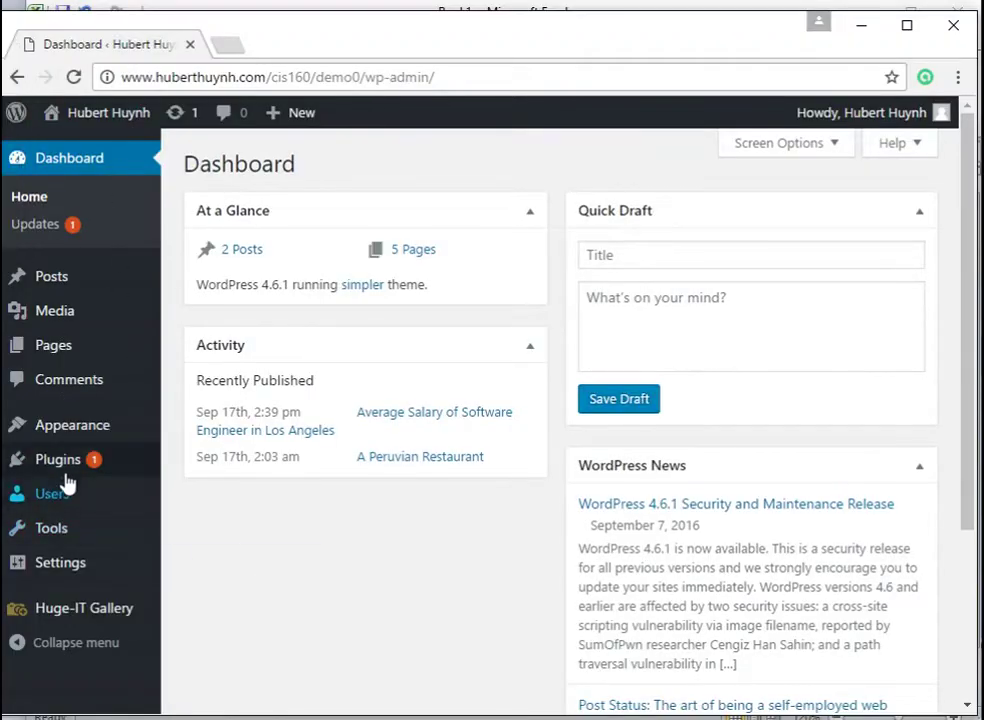
mouse_move(68, 460)
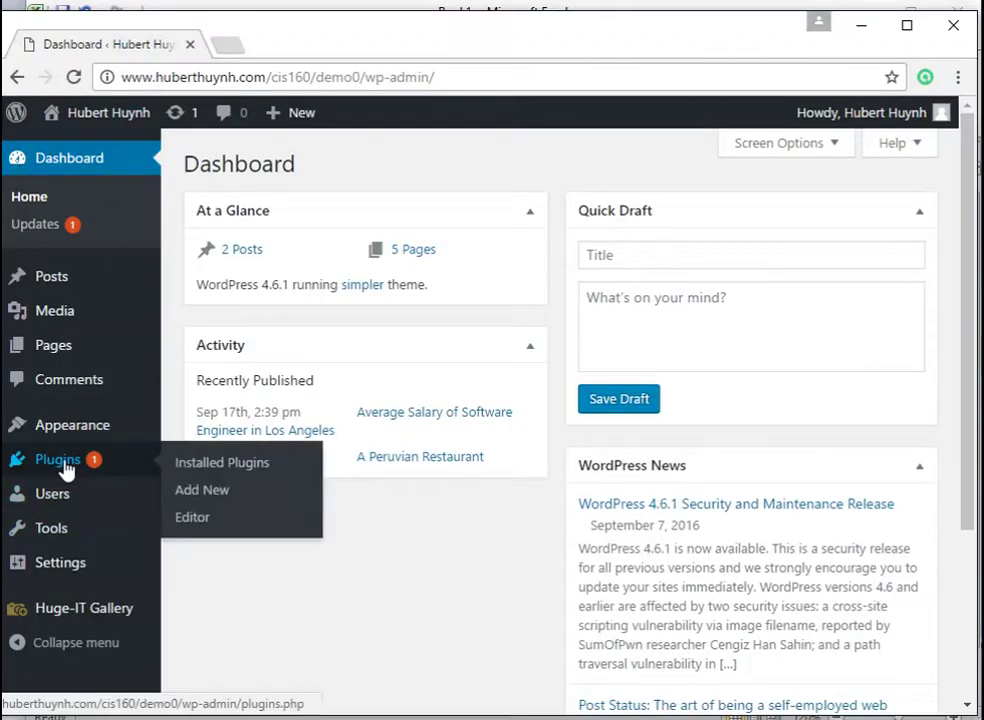
click(200, 493)
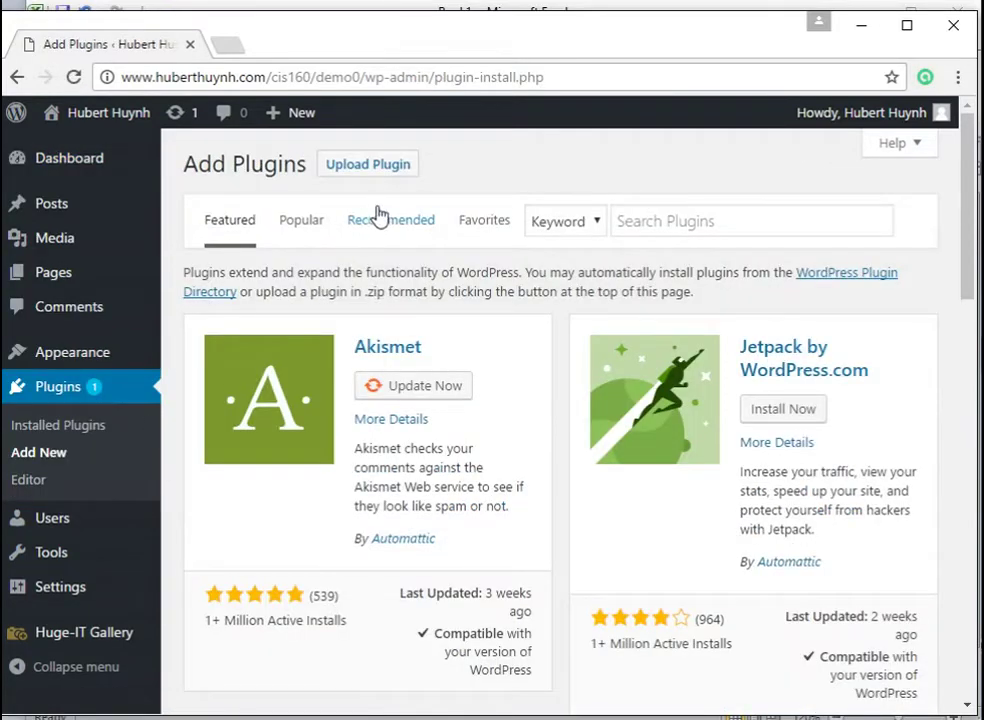
click(672, 218)
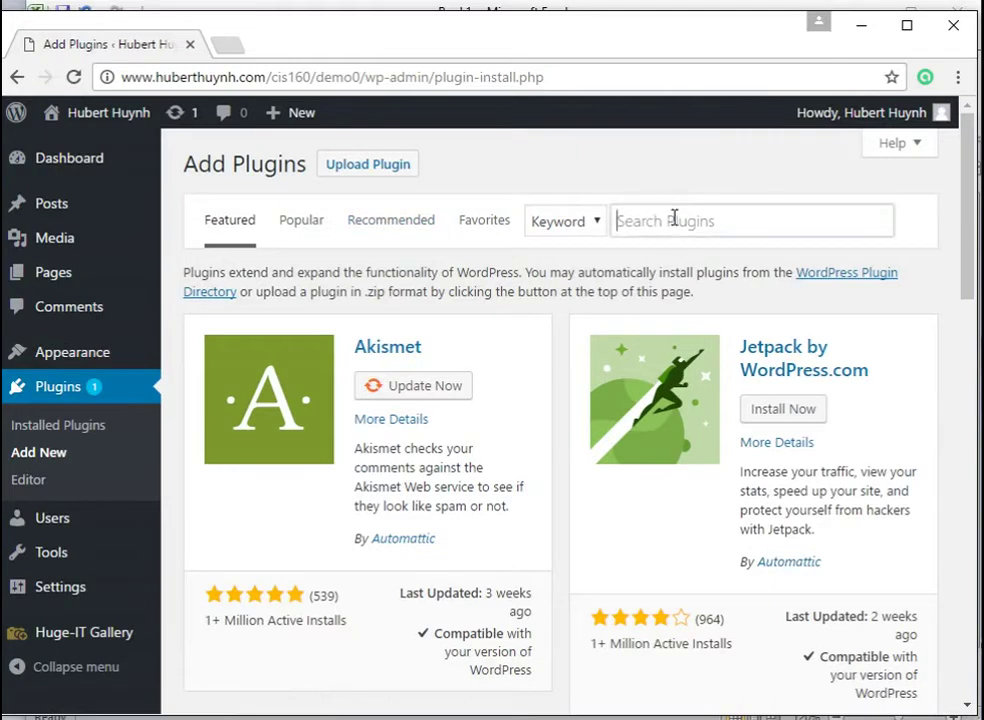
text(Contact Form)
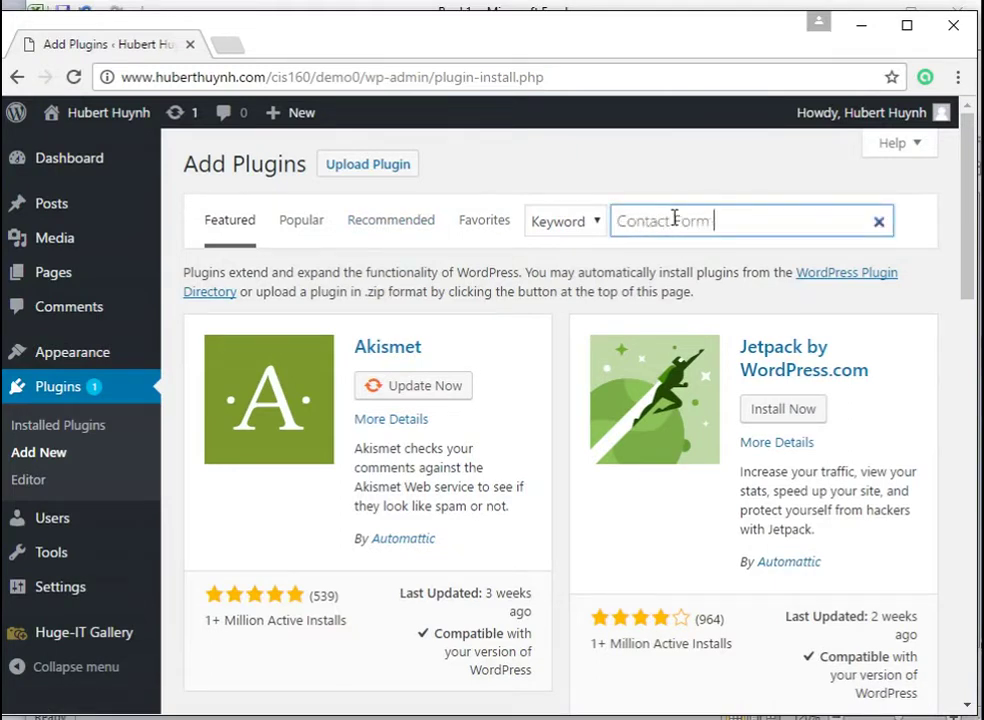
text( 7)
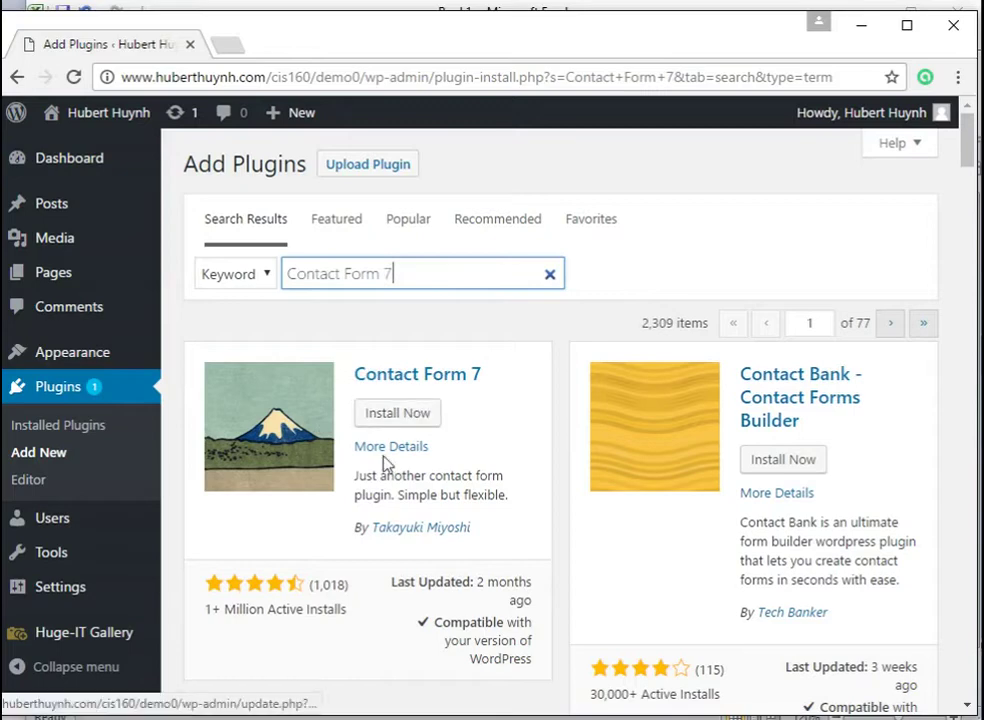
- Switch to Excel, colour the first three checklist items (C4:C6) dark red, and enter "click button" in E6
key(alt+Tab)
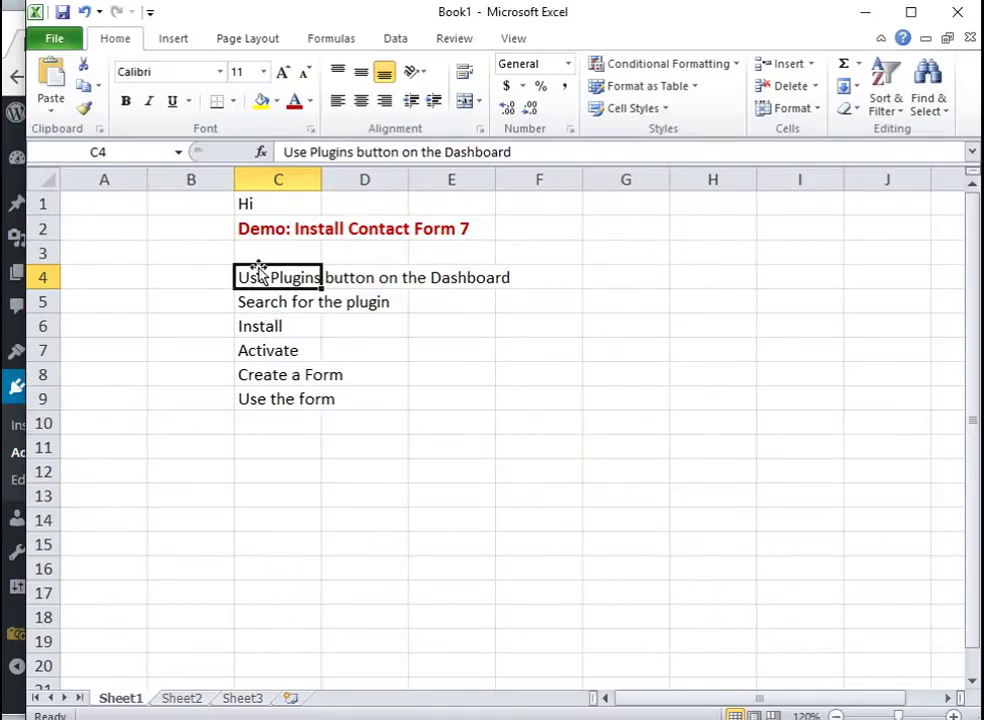
drag(259, 281, 260, 326)
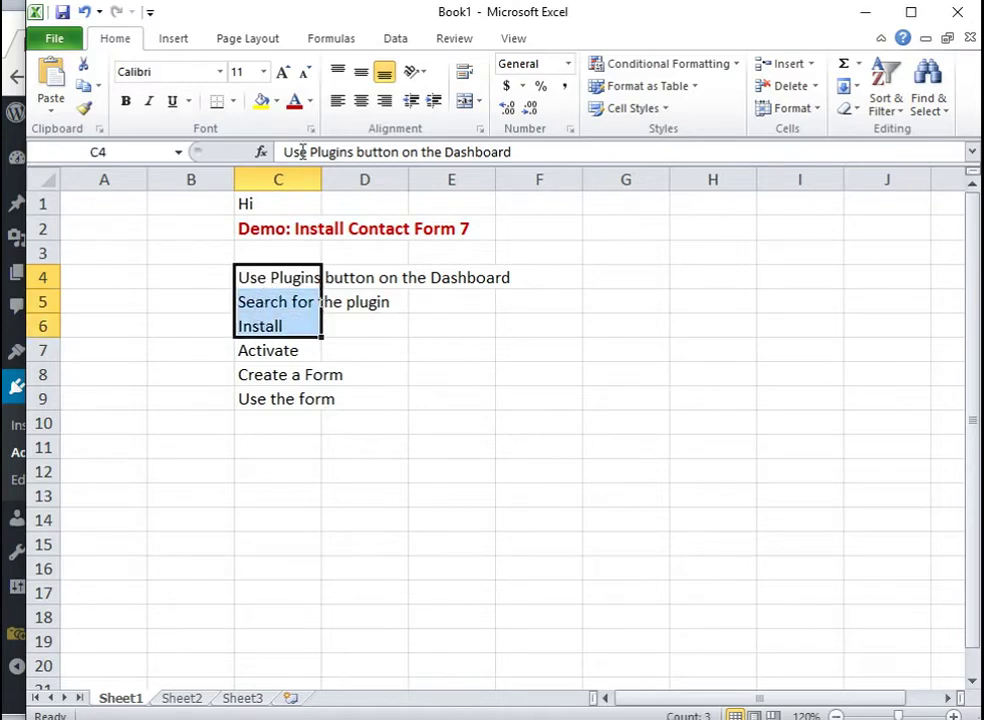
click(294, 101)
click(419, 327)
text(c)
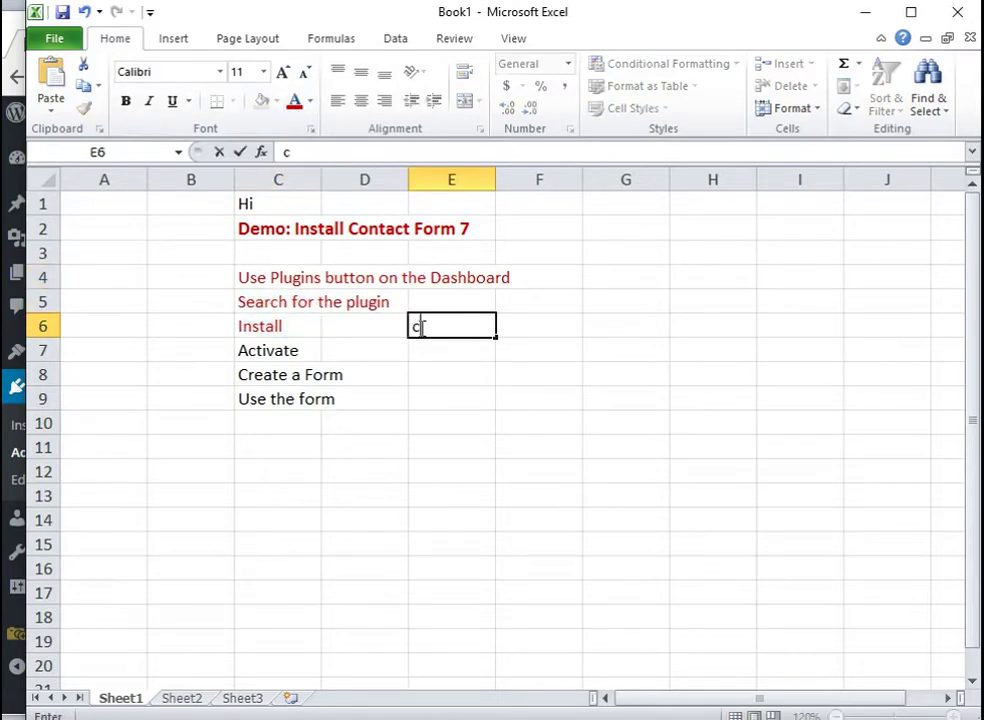
text(lick bu)
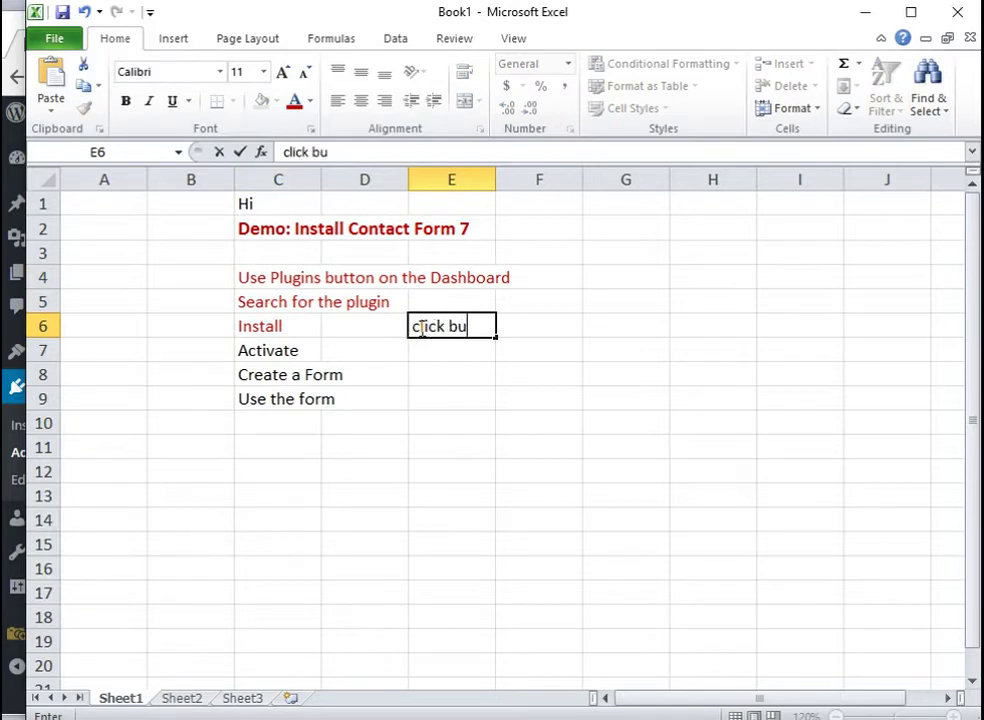
text(tton)
- Switch back to WordPress in Chrome and install the Contact Form 7 plugin
click(8, 40)
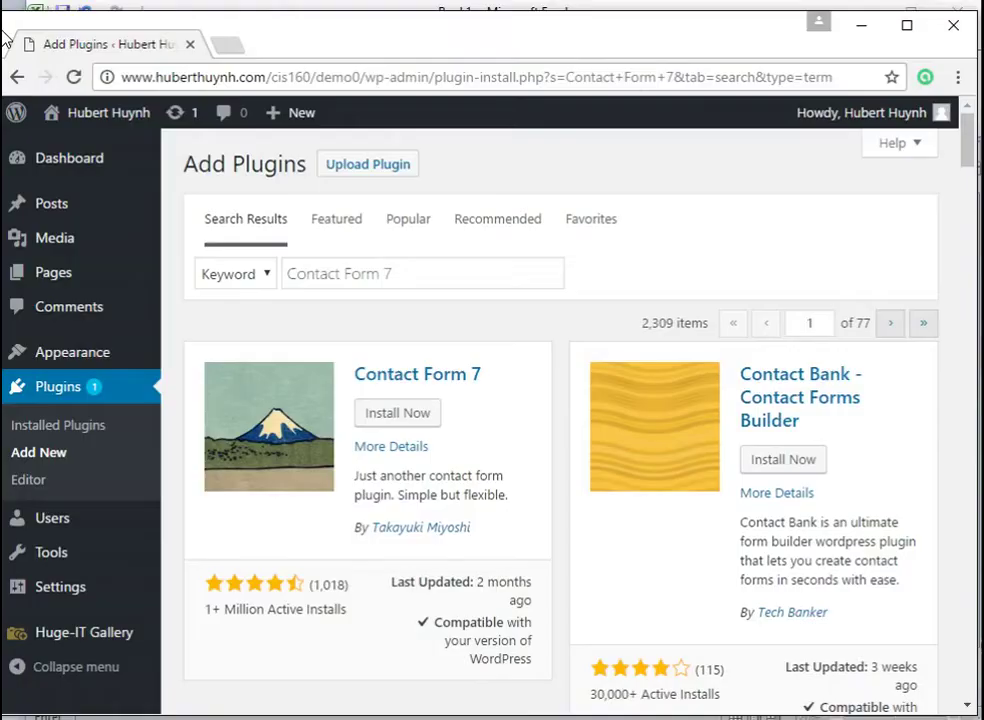
click(395, 419)
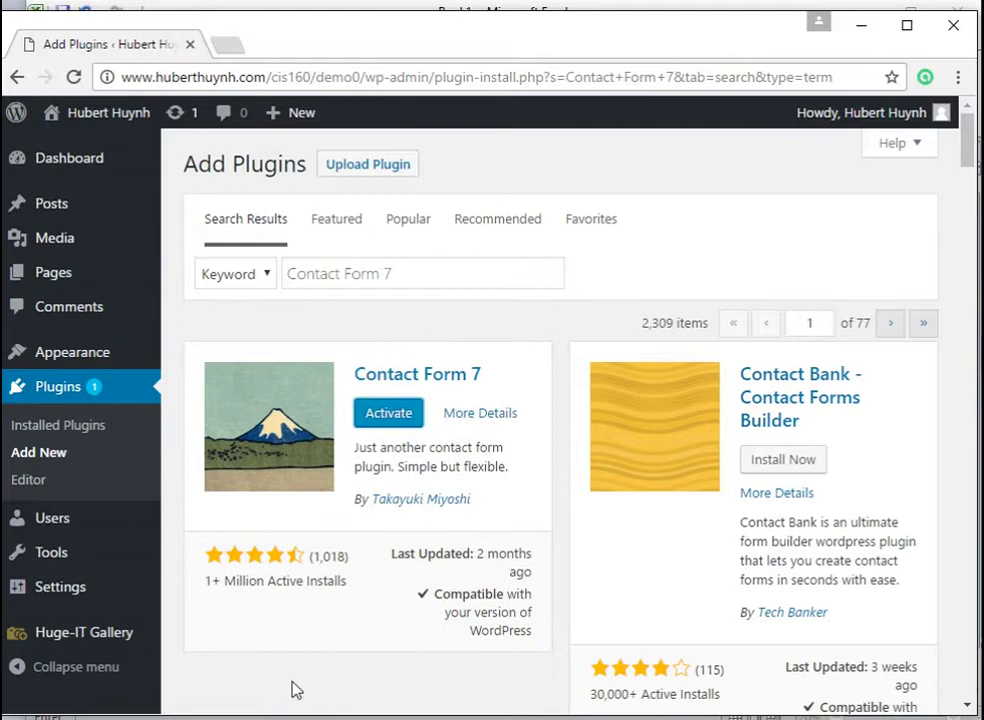
- Switch to the Excel checklist and make the "Activate" item in C7 bold
mouse_move(325, 716)
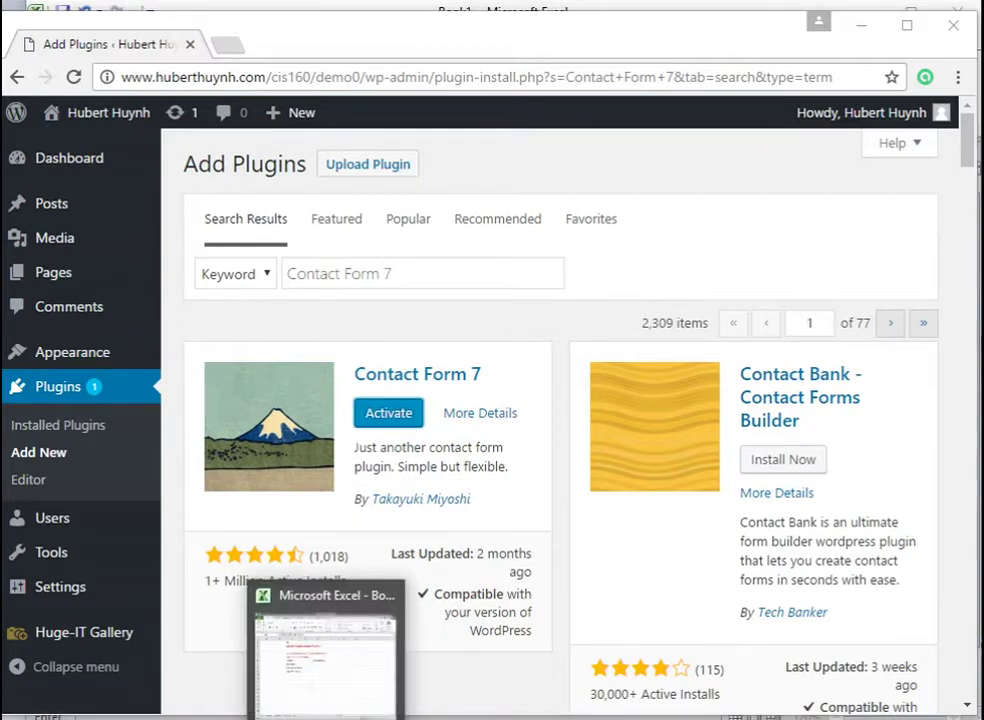
click(325, 655)
click(253, 350)
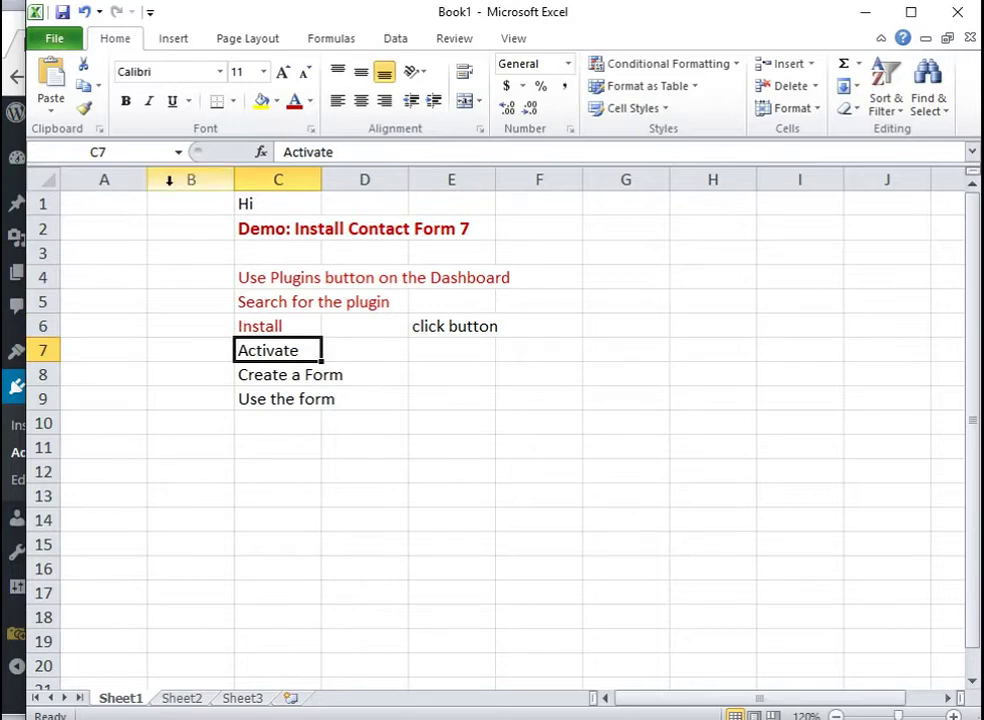
click(126, 101)
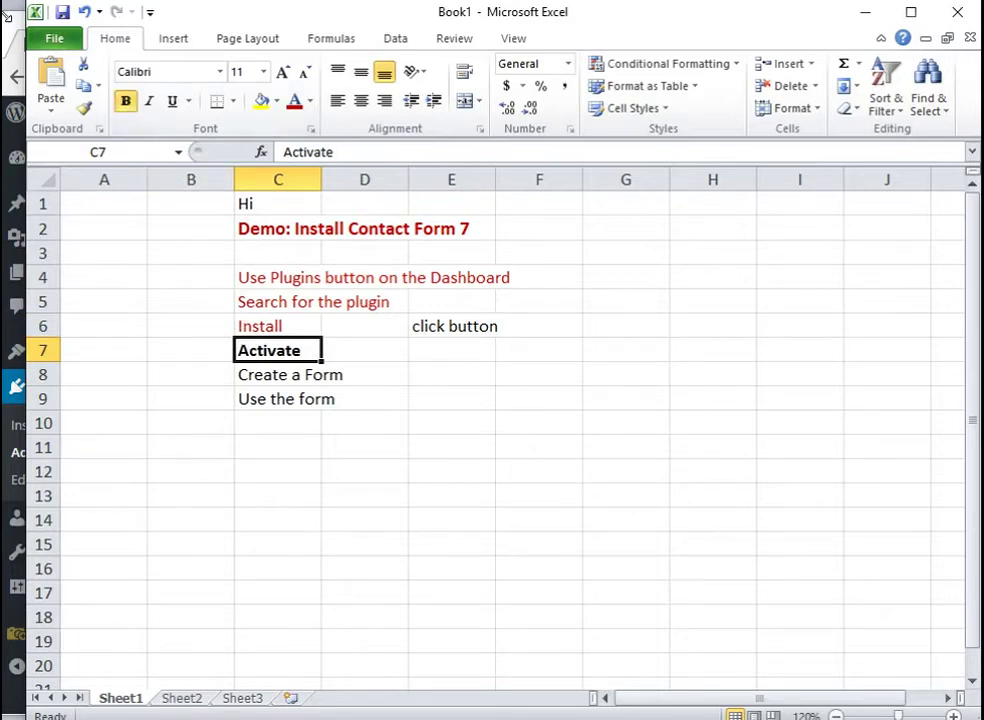
- Return to WordPress in Chrome and activate the Contact Form 7 plugin
click(14, 130)
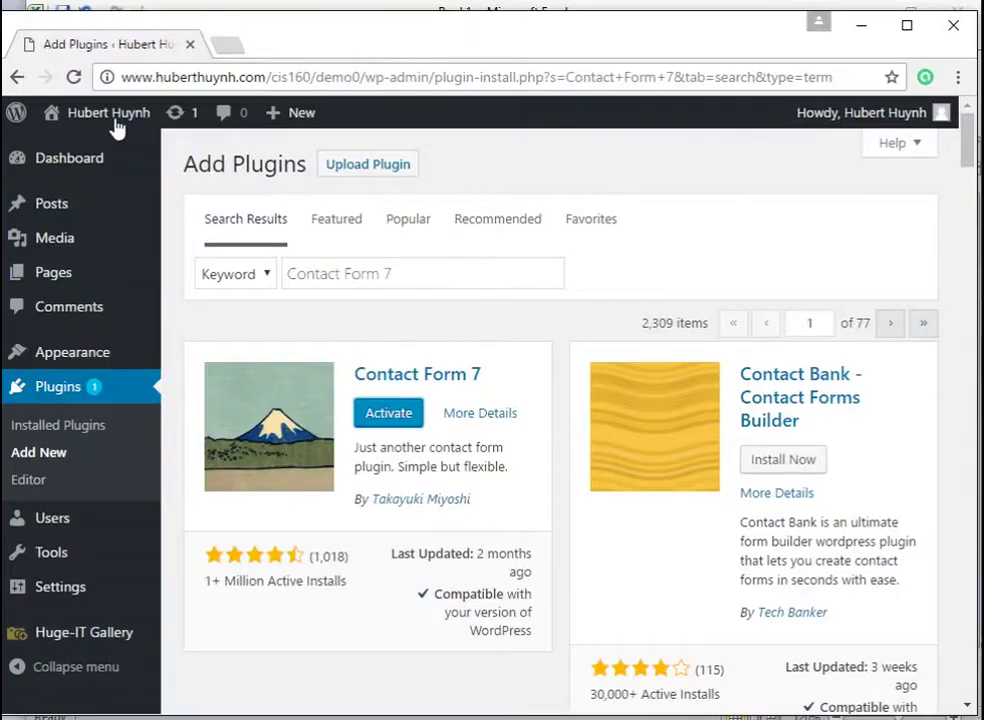
click(389, 416)
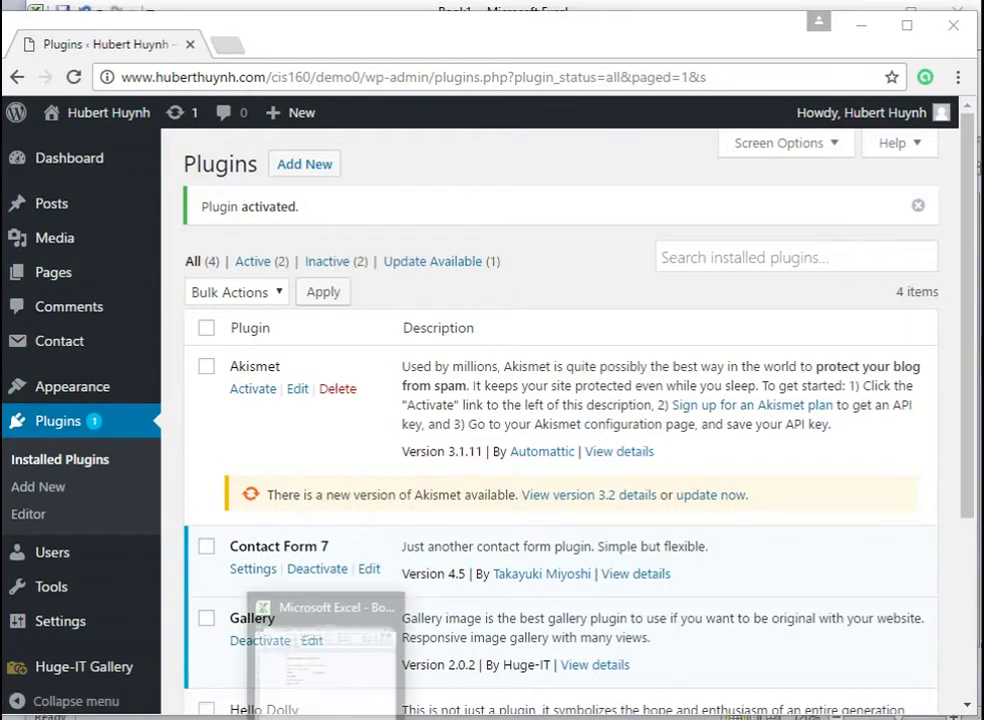
- Switch to Excel, colour the "Activate" item dark red, and enter "We have a new button" in E8
click(330, 700)
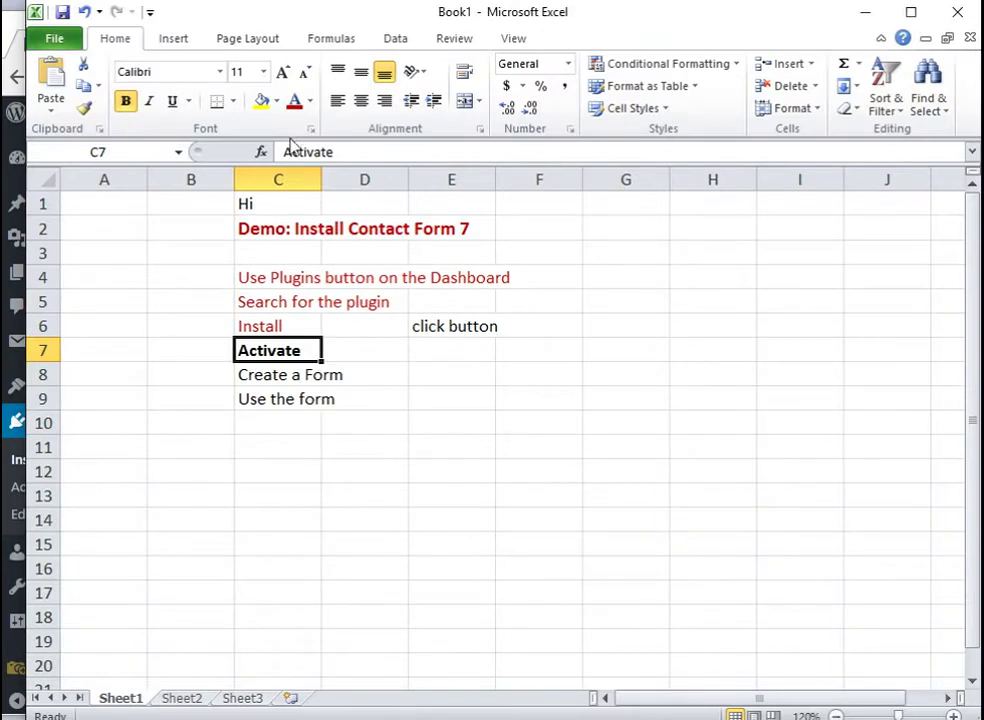
click(295, 106)
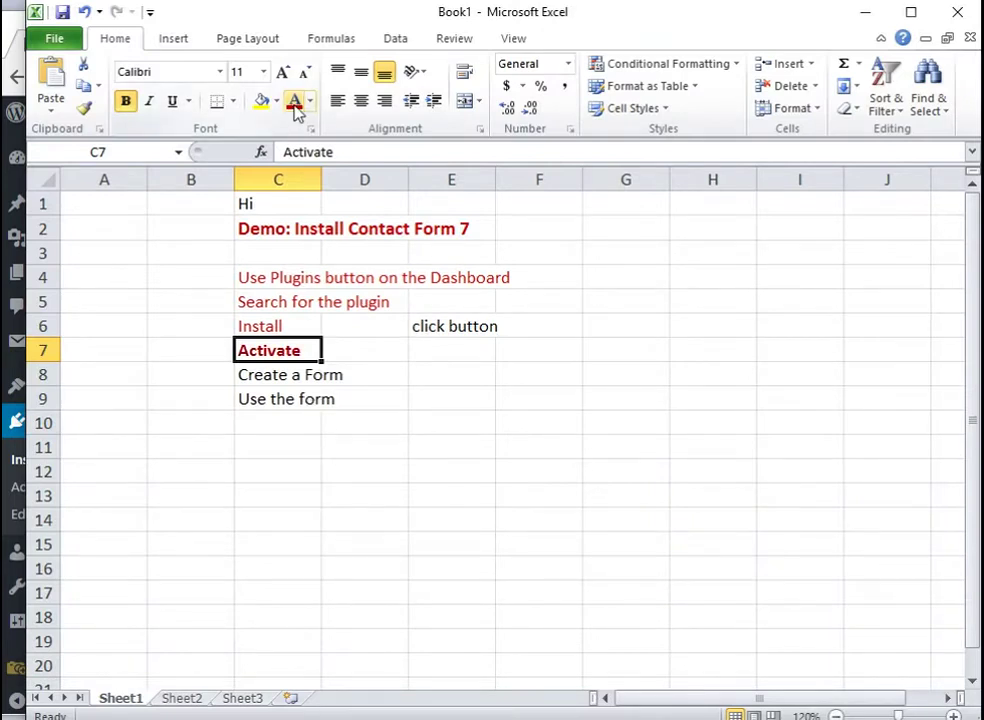
click(268, 372)
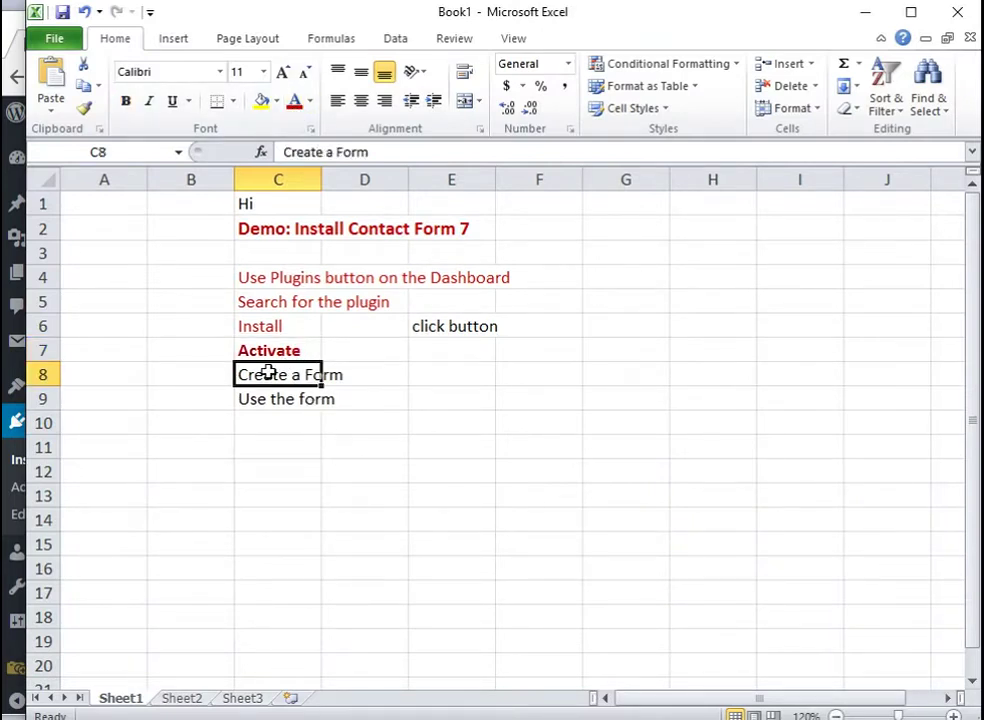
click(426, 371)
text(We have a new button)
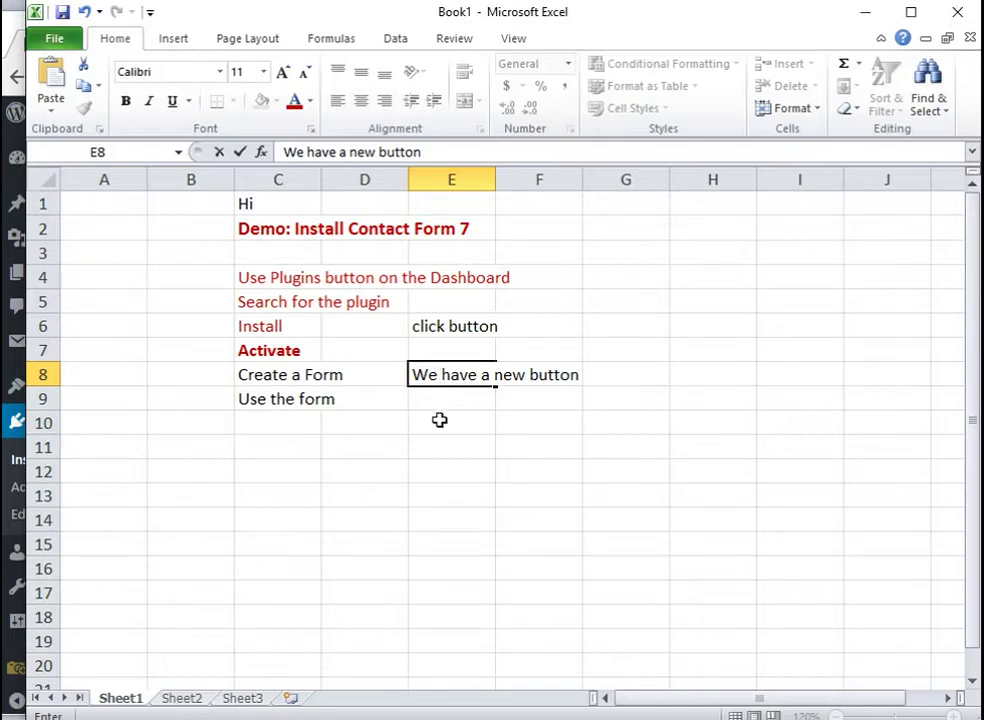
click(439, 419)
- Switch to WordPress in Chrome, start a new contact form, and title it "Contact Us"
click(11, 40)
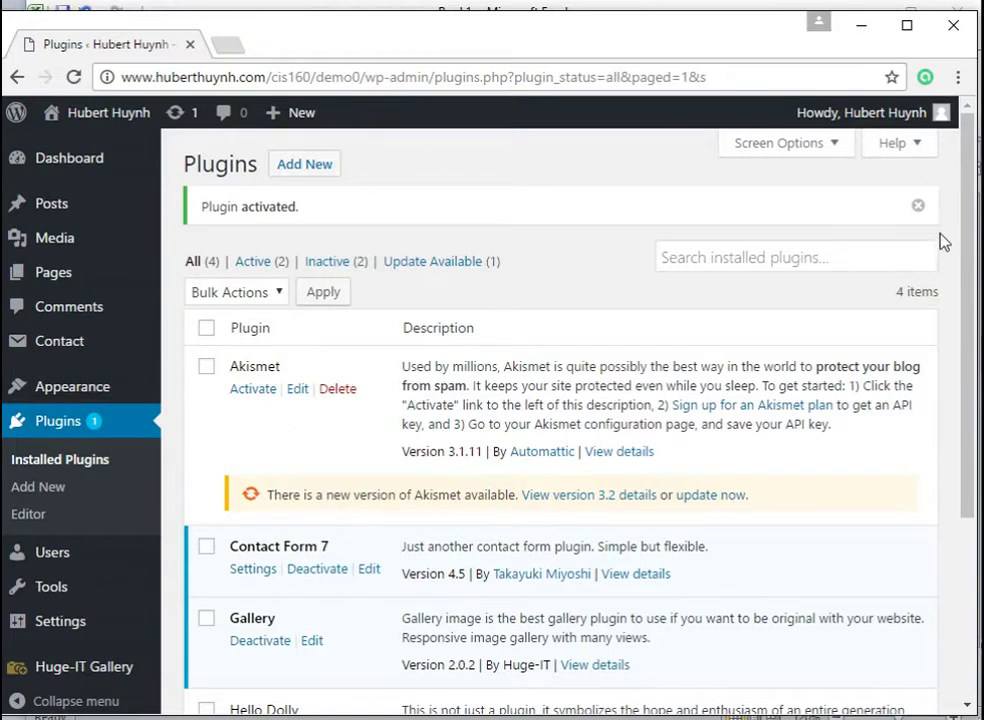
scroll(972, 218, down, 1)
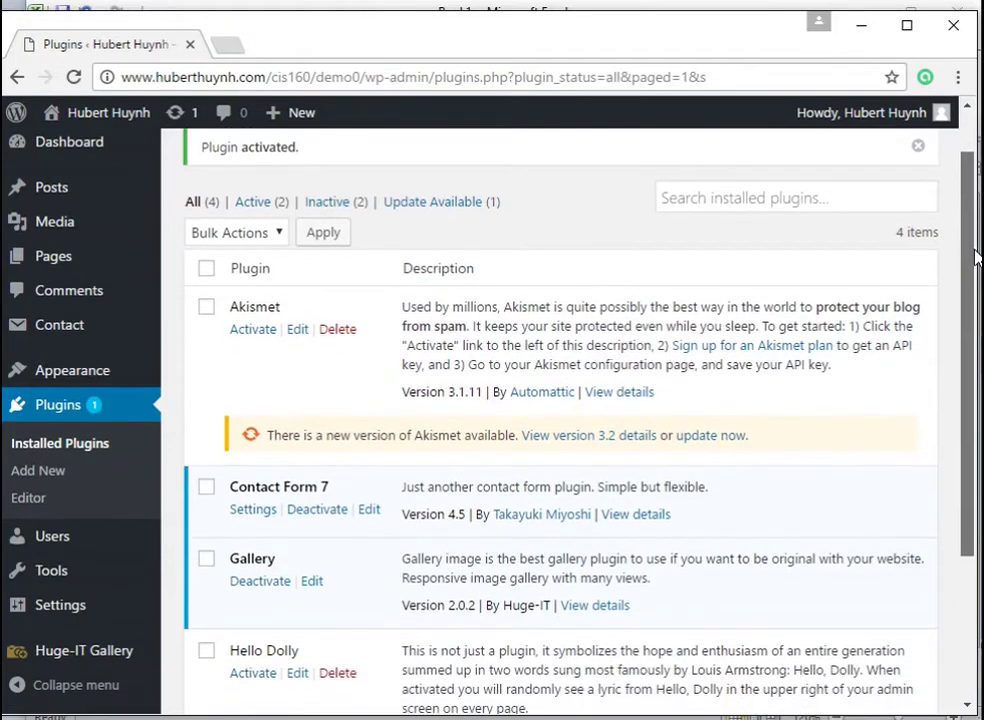
mouse_move(48, 329)
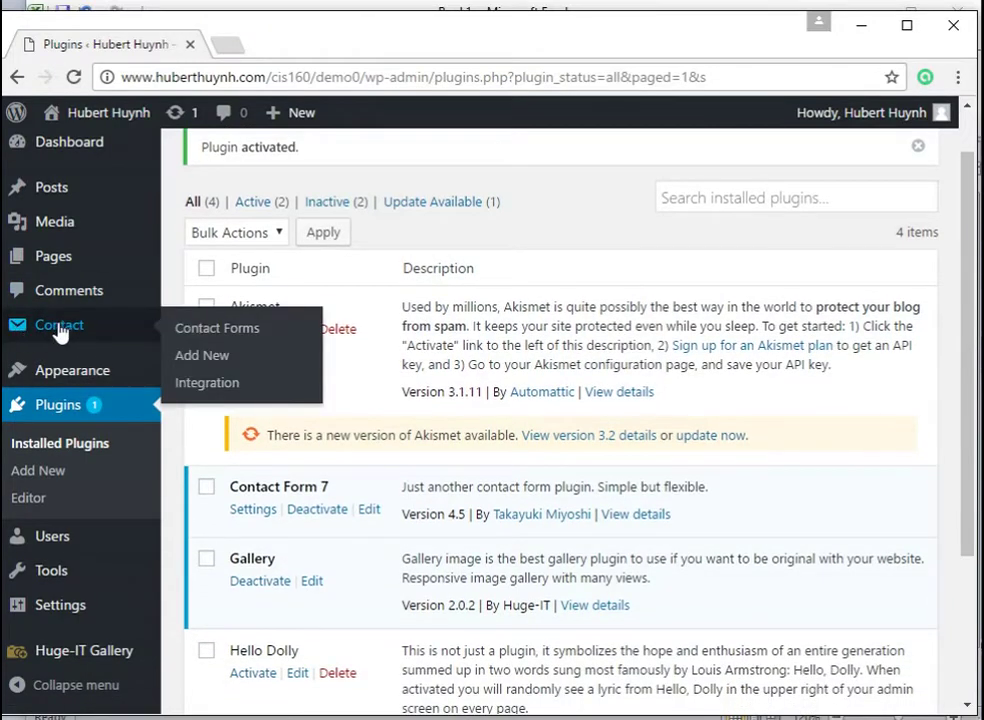
click(203, 362)
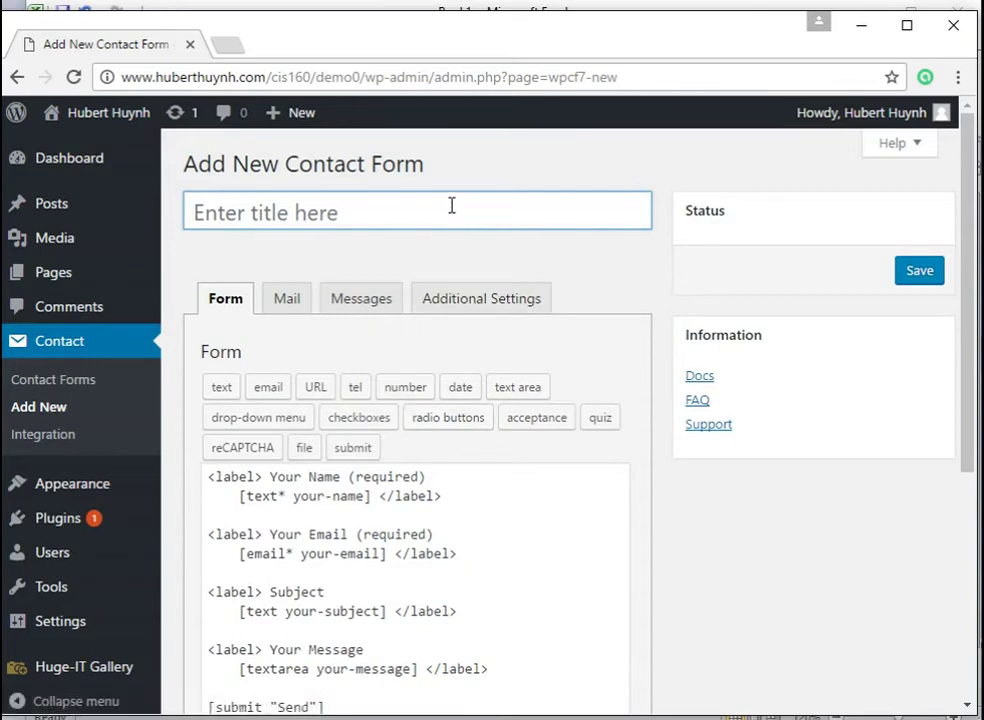
text(Cont)
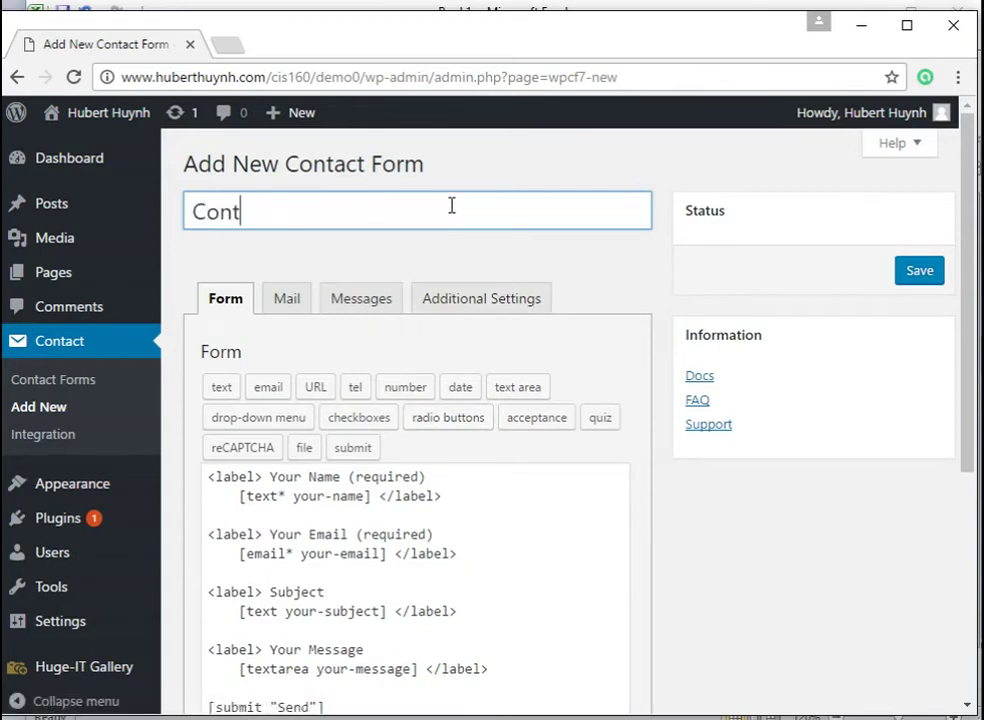
text(ack)
text( Us)
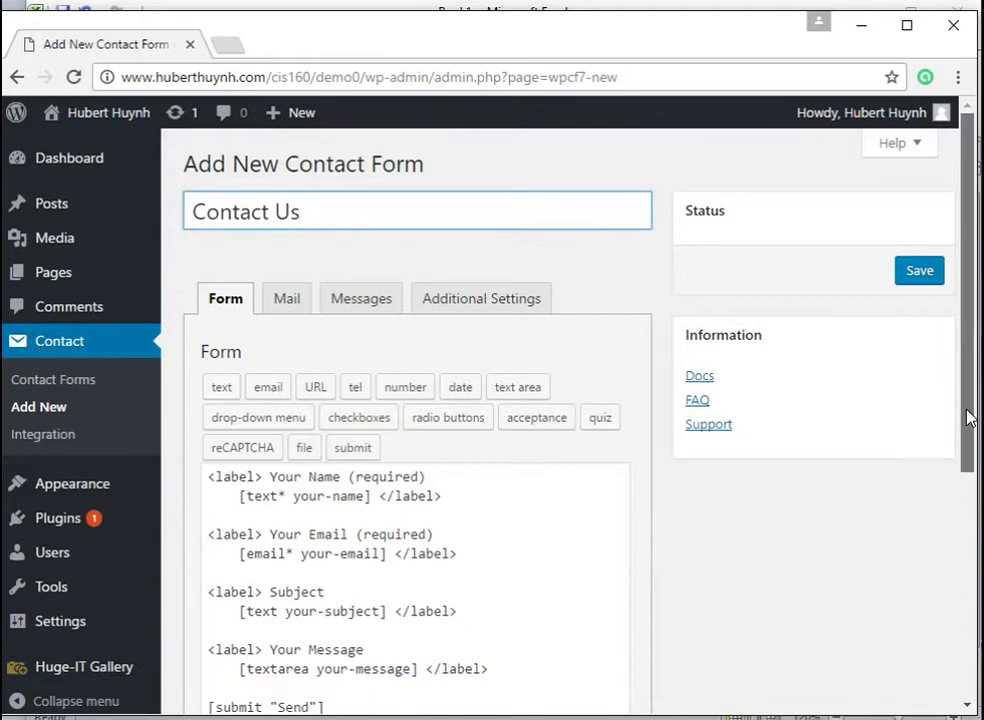
- Remove the blank lines between the name, email, subject, message and submit entries in the form template
drag(968, 417, 818, 477)
click(466, 424)
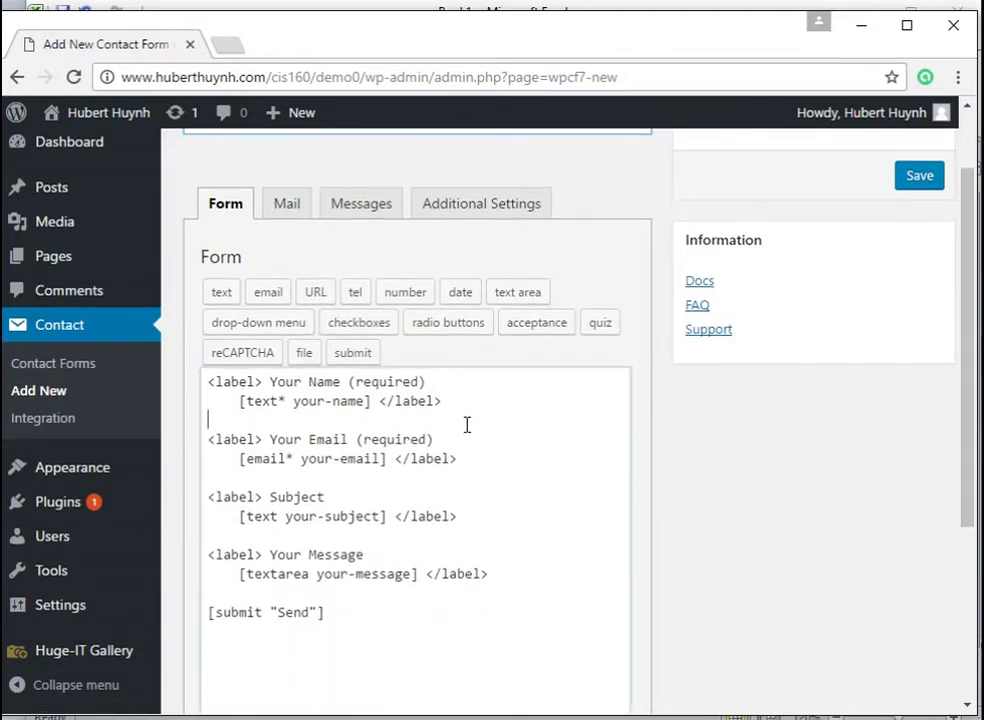
key(BackSpace)
click(463, 459)
key(BackSpace)
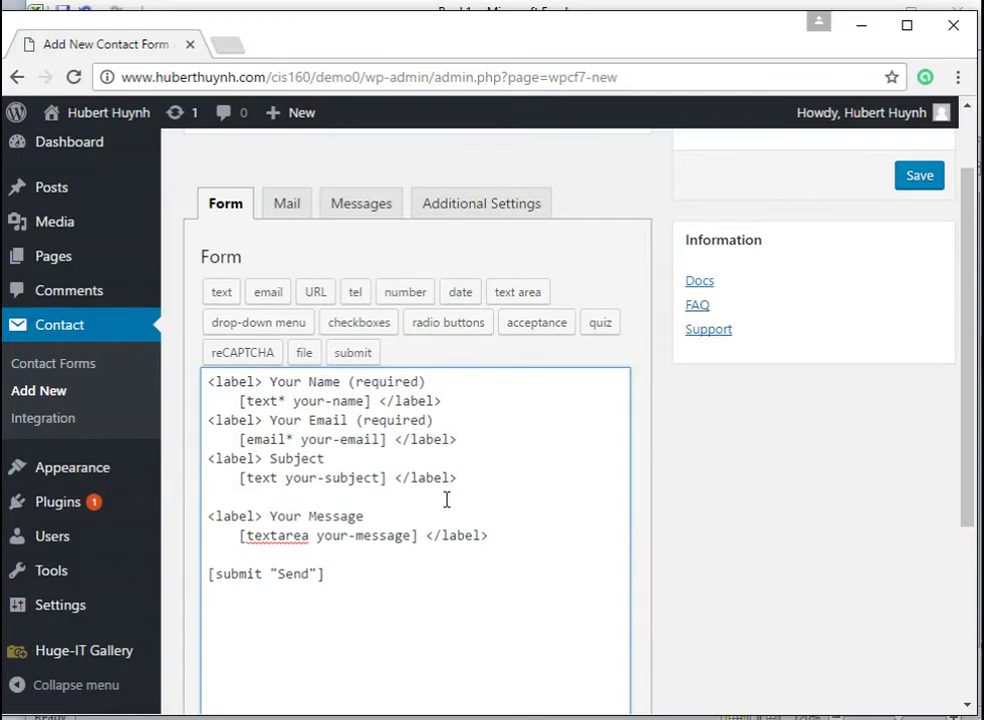
key(BackSpace)
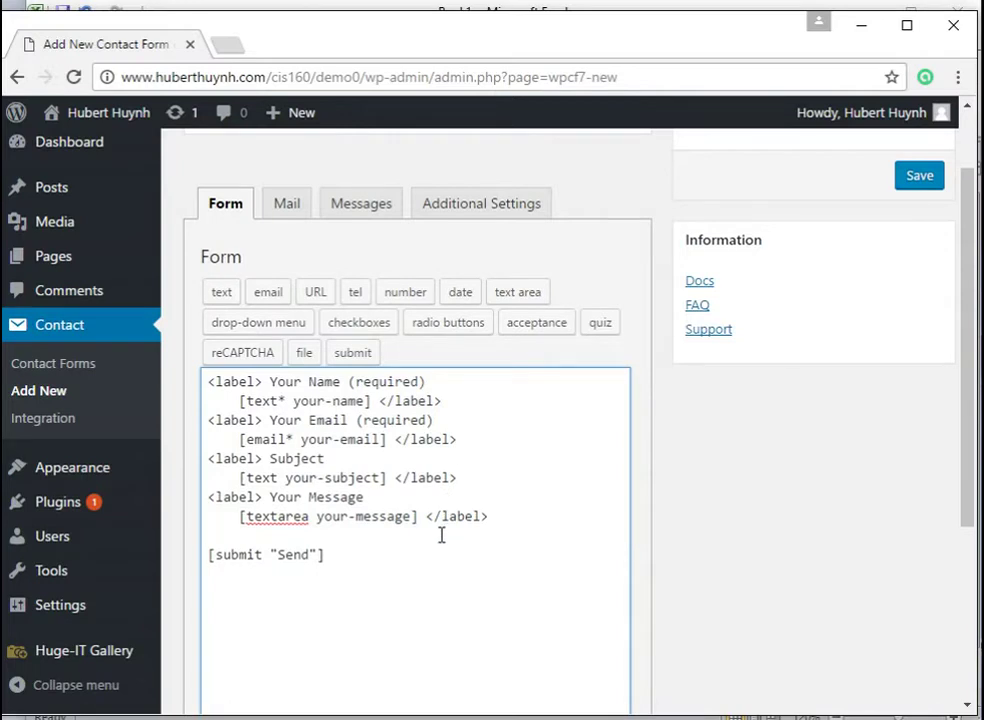
key(BackSpace)
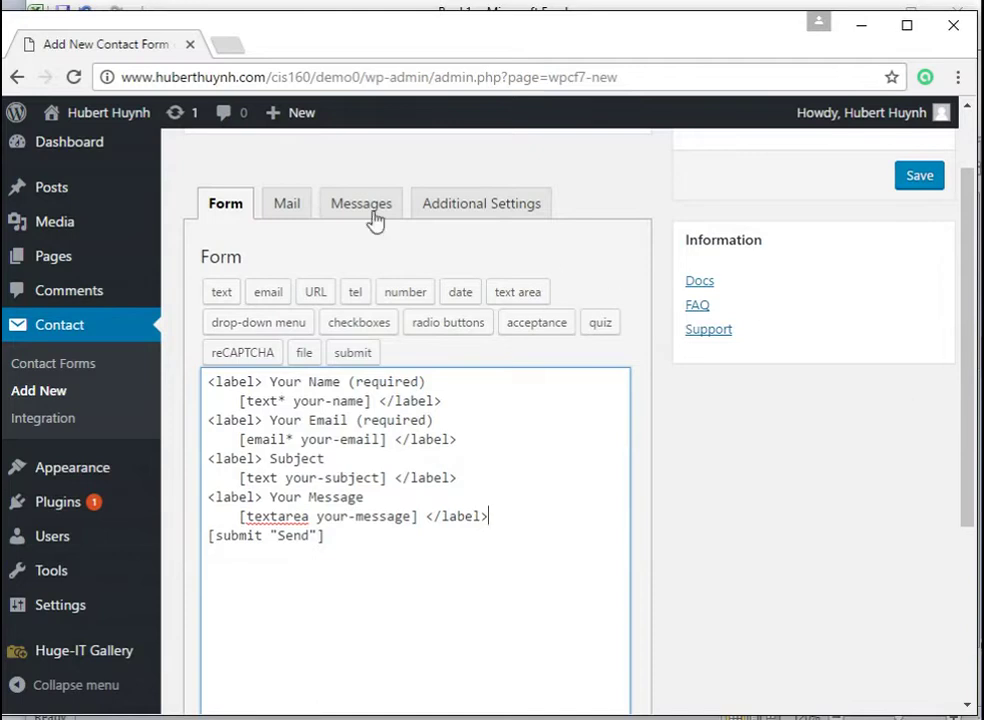
- Show the new contact form's mail settings and save the form
click(288, 206)
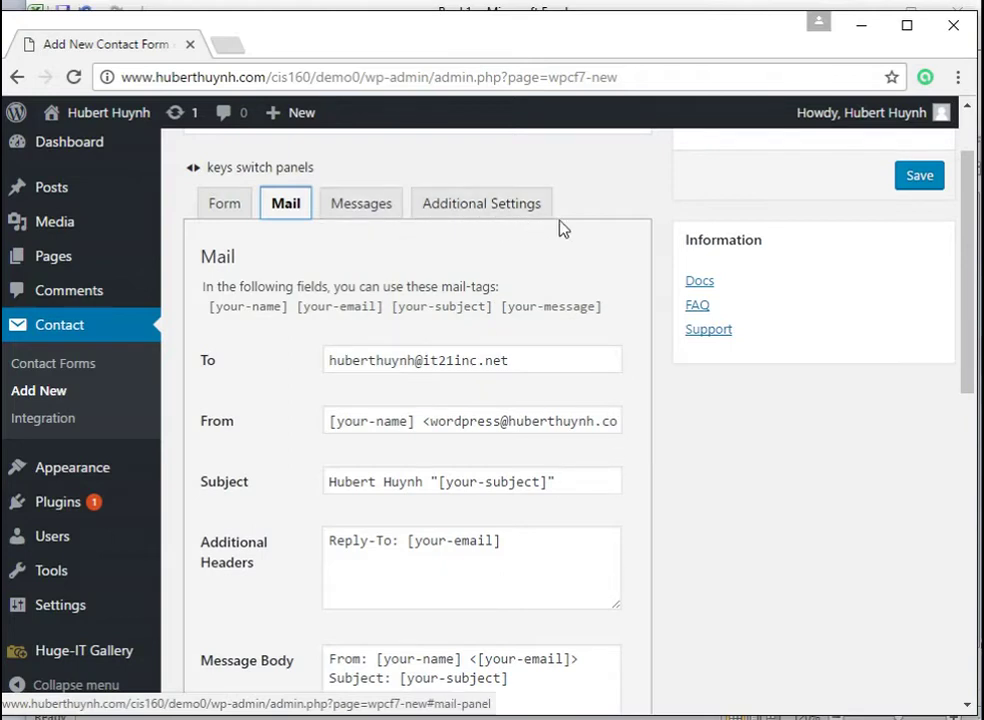
click(928, 177)
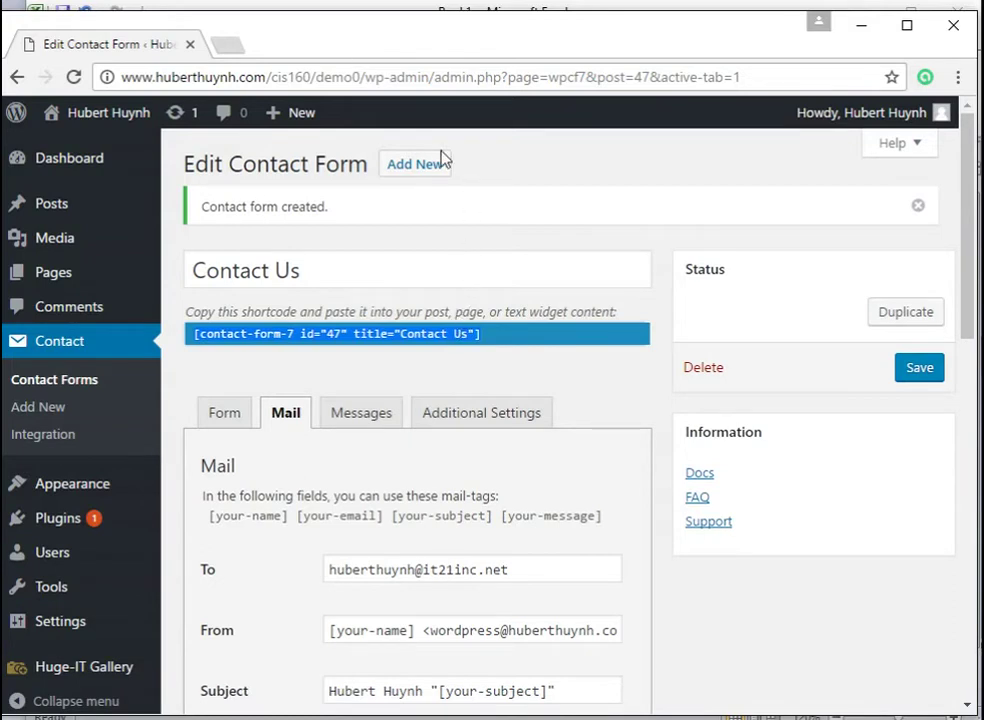
- Switch to Excel and colour the "Create a Form" checklist item dark red
click(254, 11)
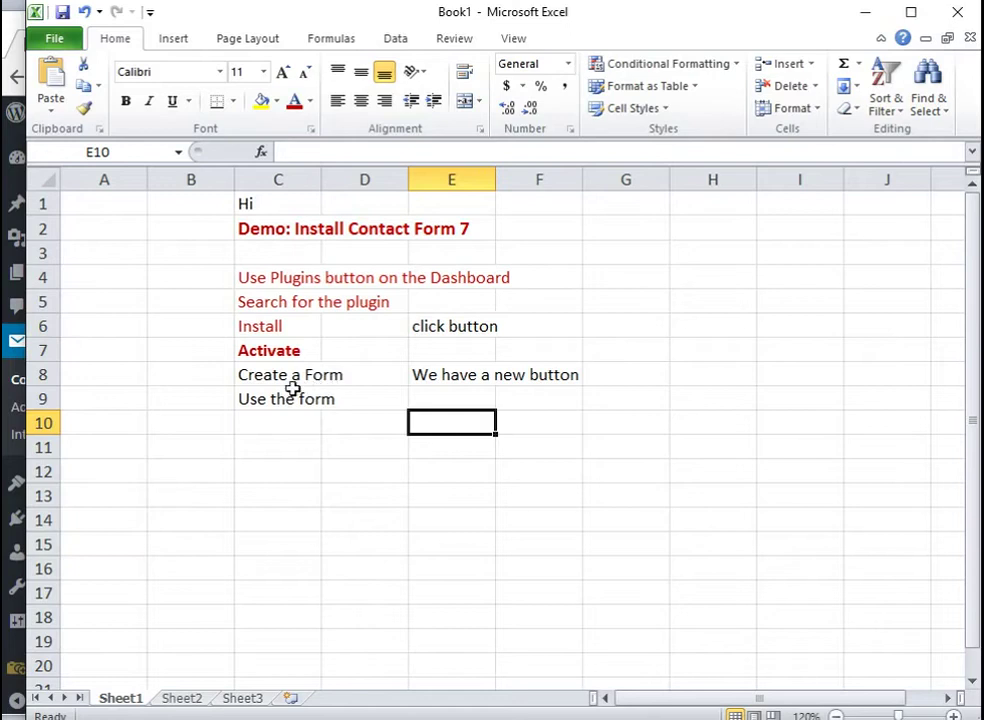
click(263, 377)
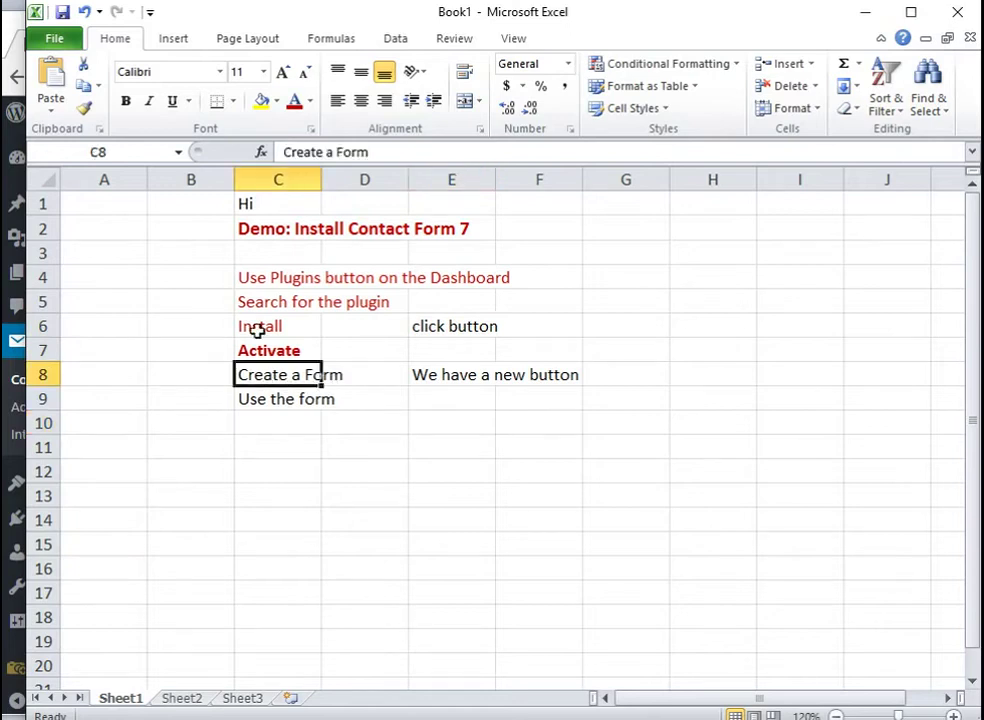
click(295, 102)
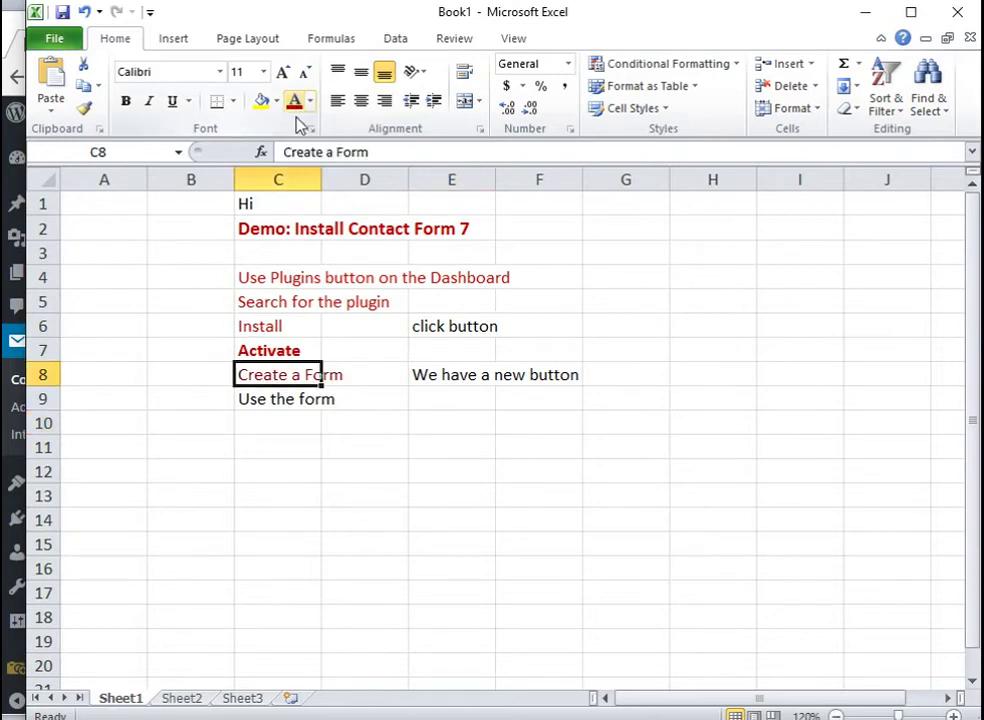
- Enter "Add the short code to a page that we want the form" in E9
double_click(446, 401)
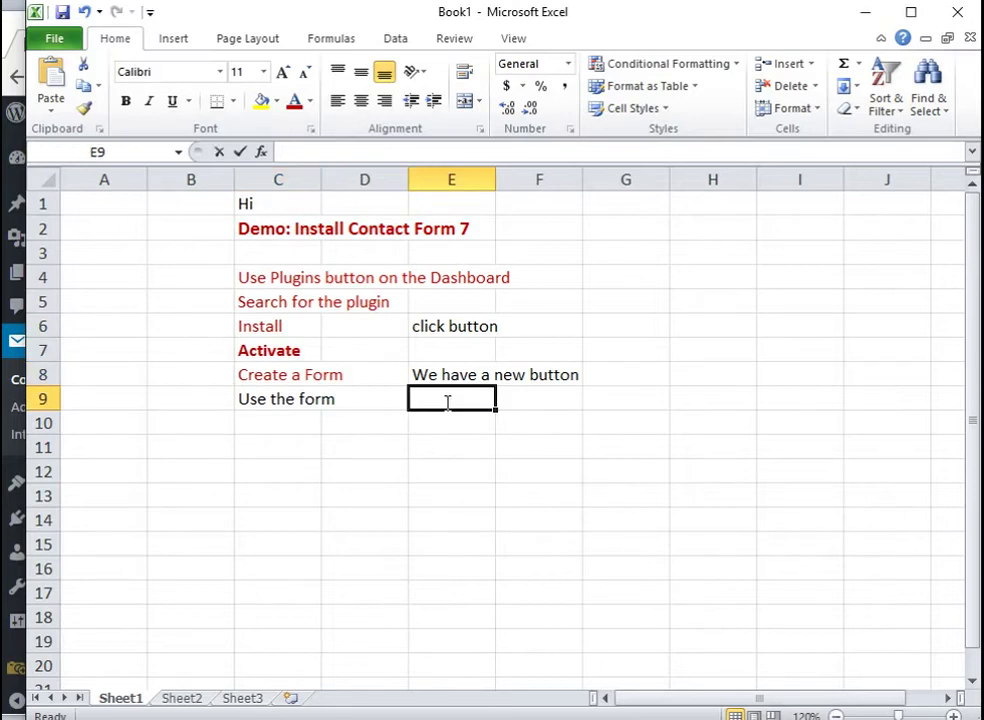
text(Add the sho)
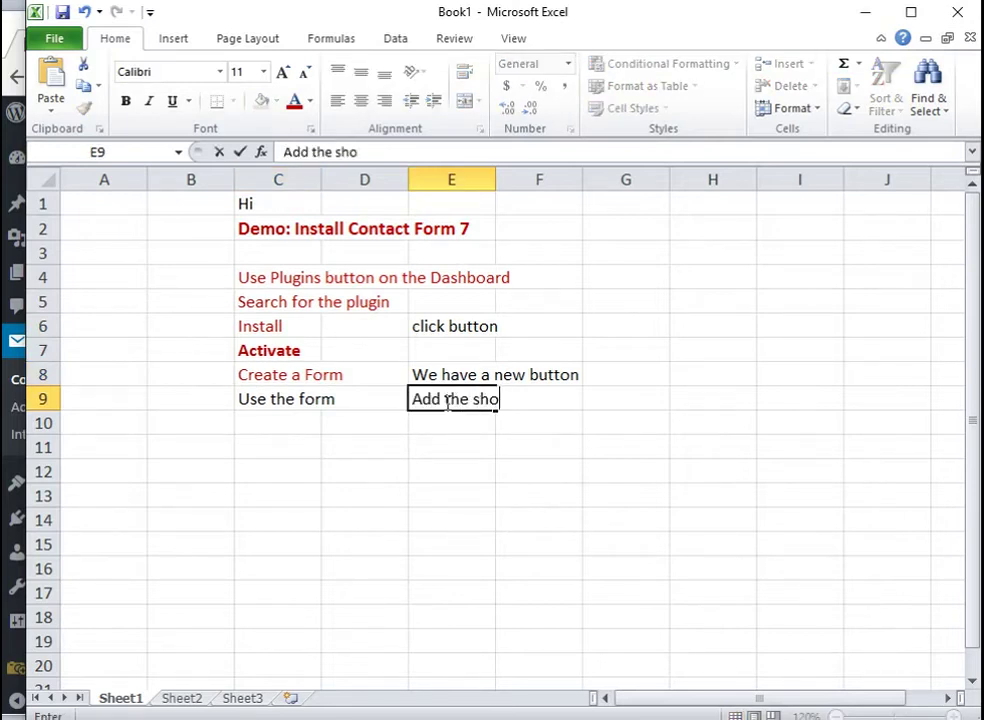
text(rt code)
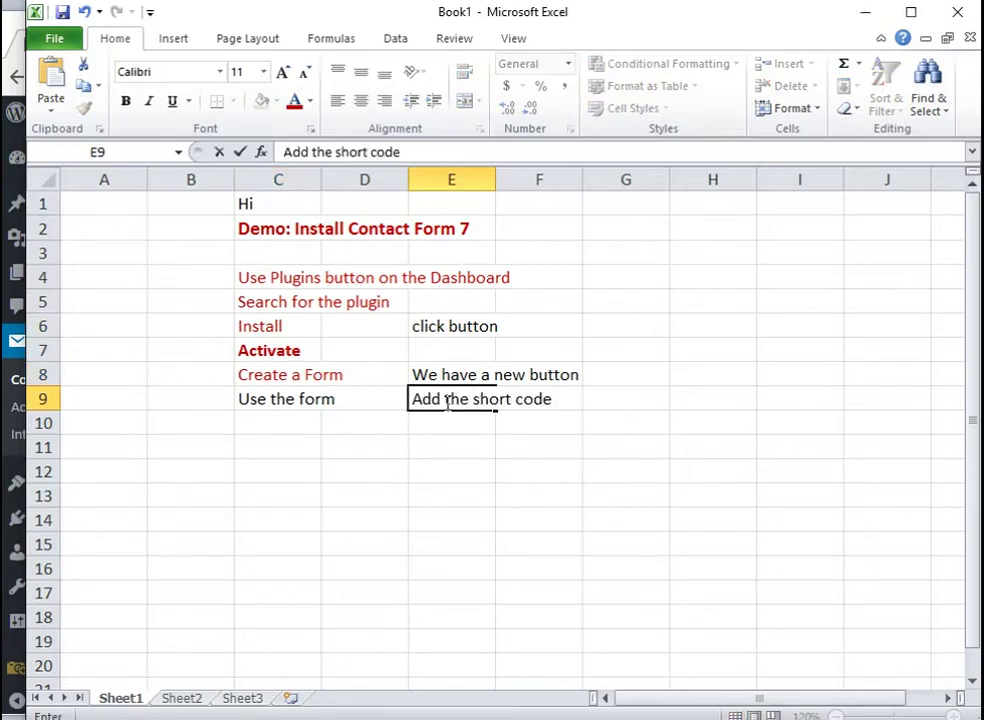
text( to a page )
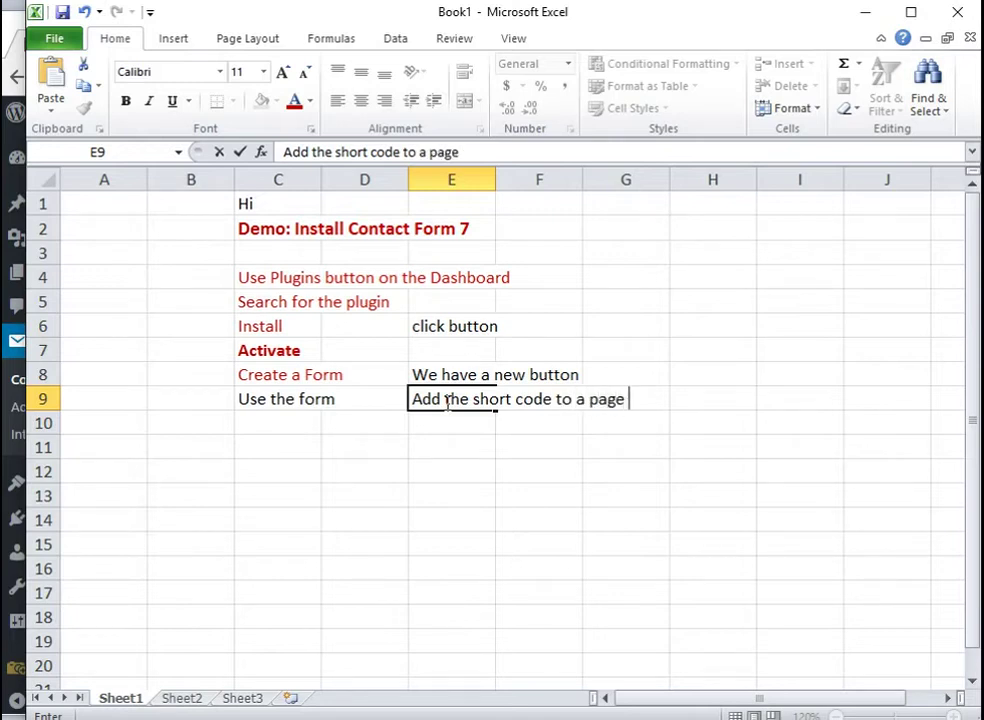
text(that we wa)
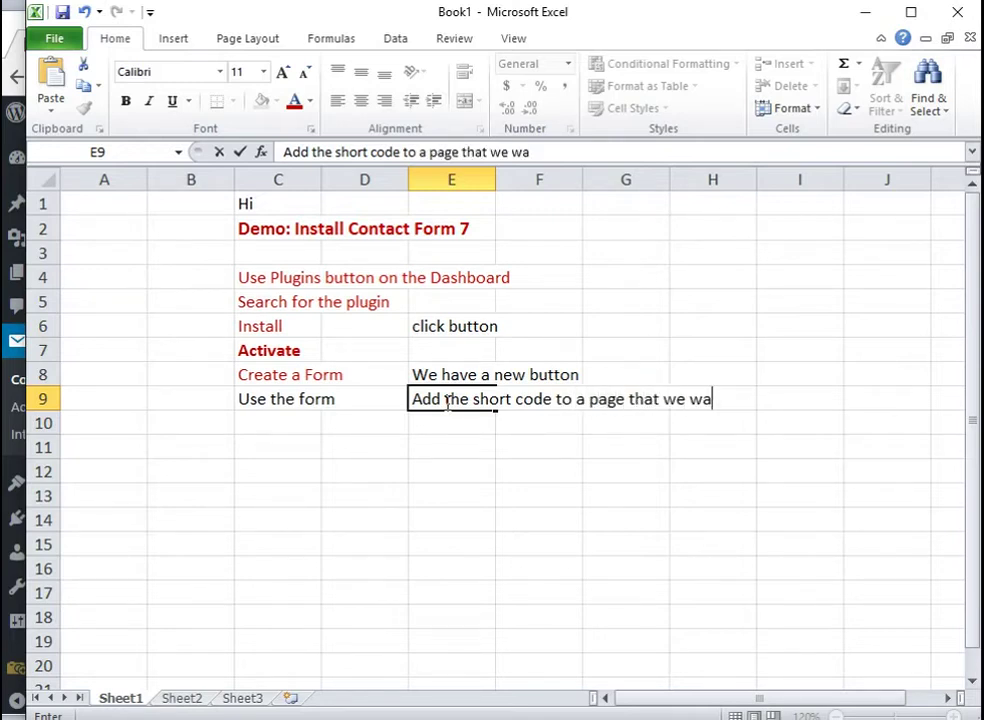
text(nt the)
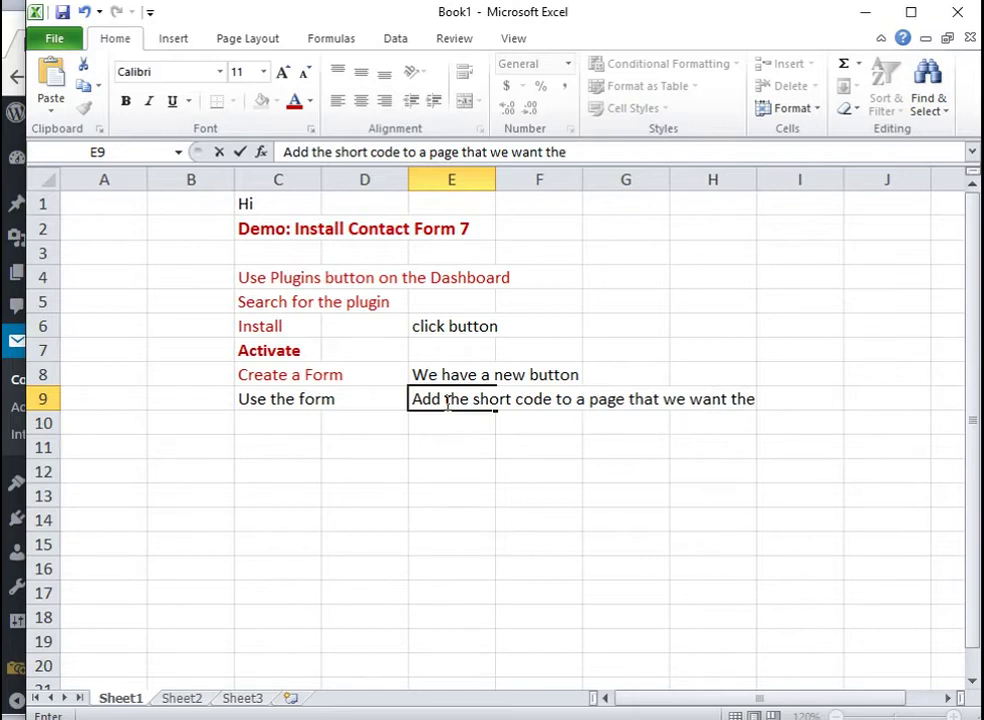
text( form)
key(Return)
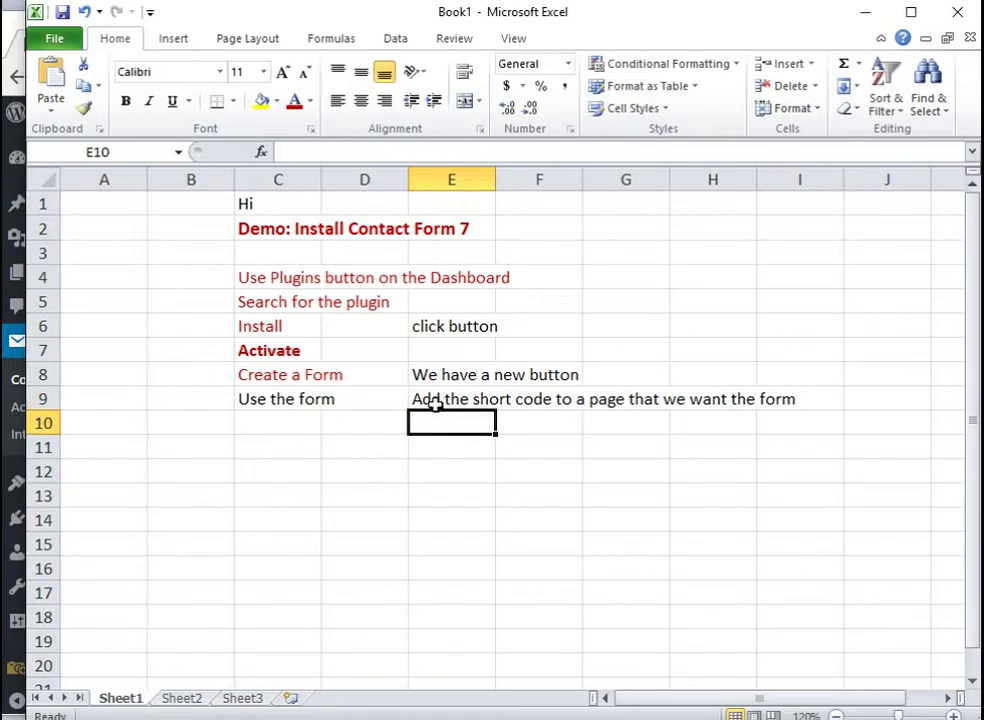
- Colour the "Use the form" item and its note in E9 dark red
click(285, 400)
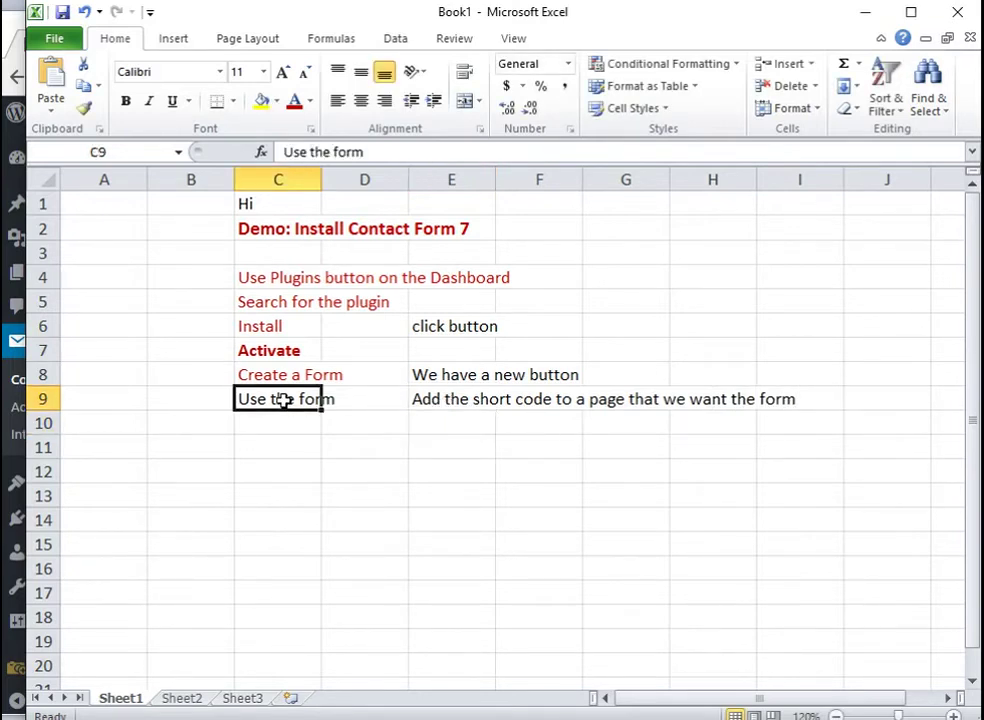
click(295, 101)
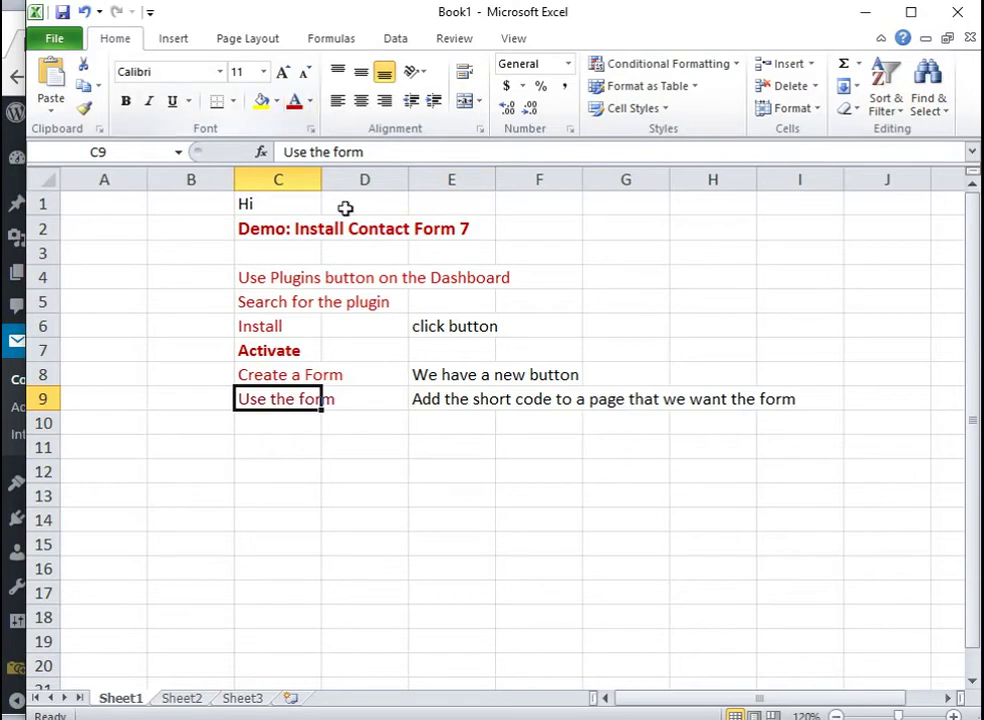
click(435, 399)
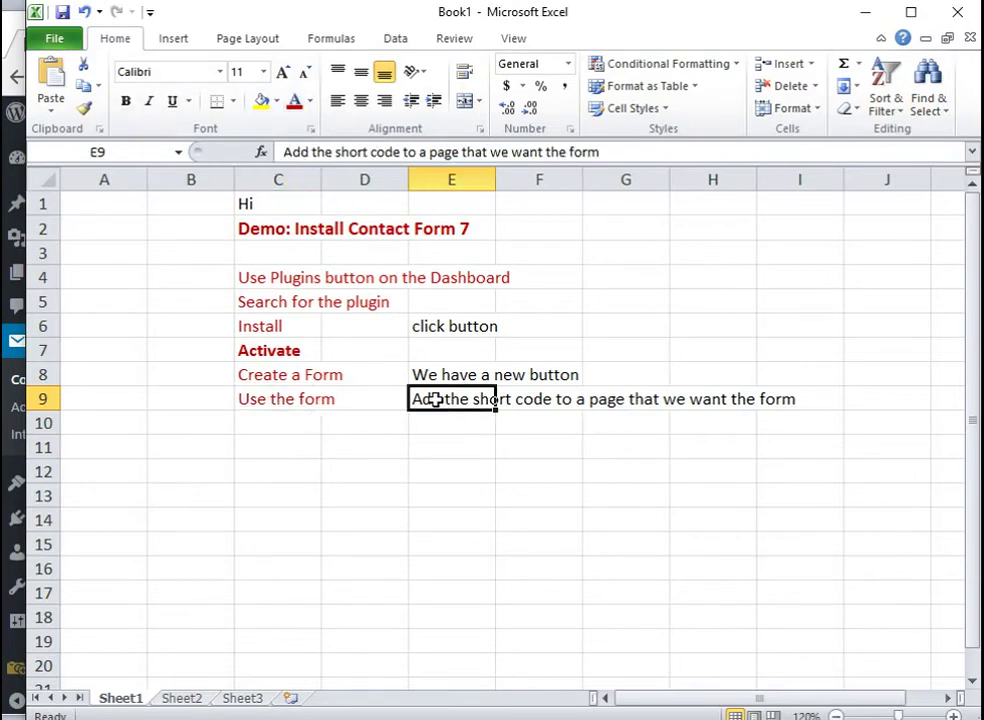
click(295, 102)
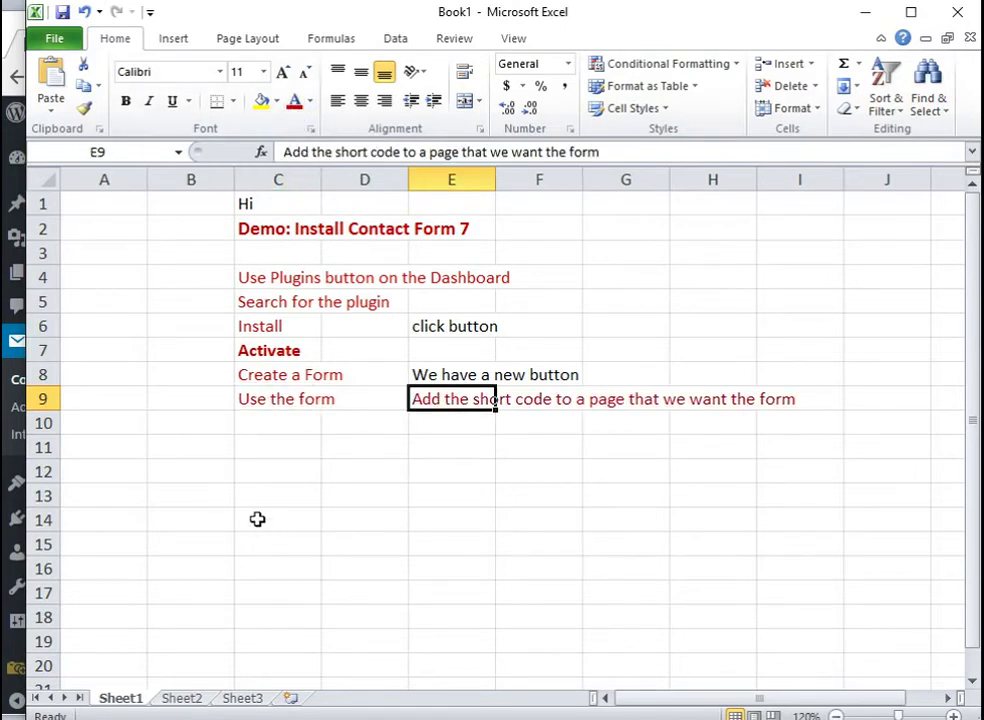
- Switch to WordPress in Chrome and copy the shortcode of the Contact Us form
click(9, 24)
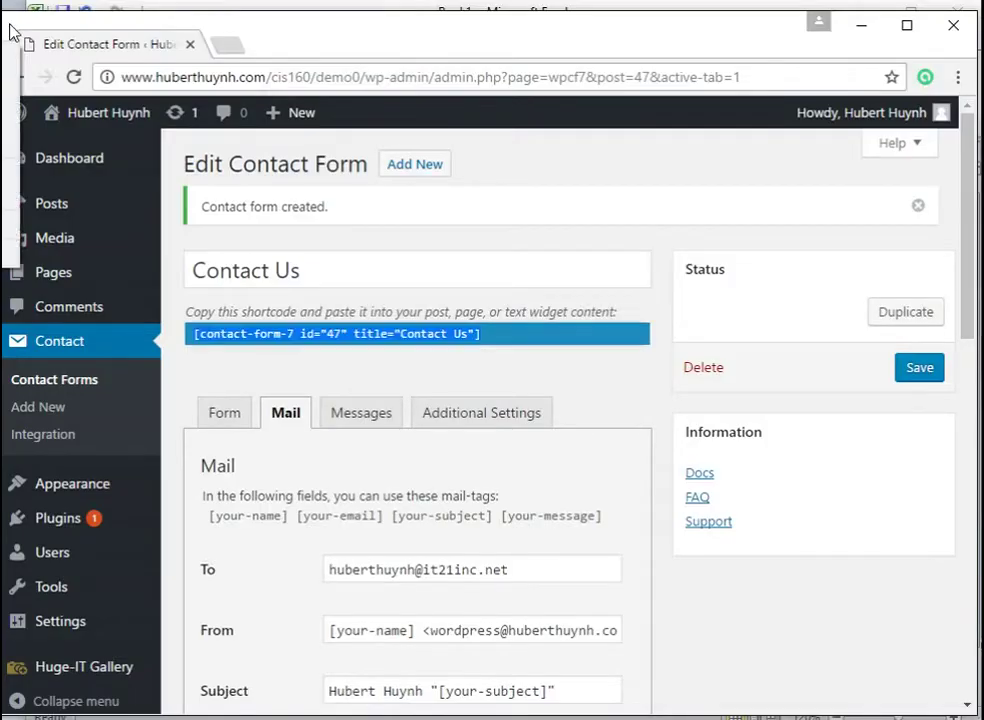
double_click(442, 335)
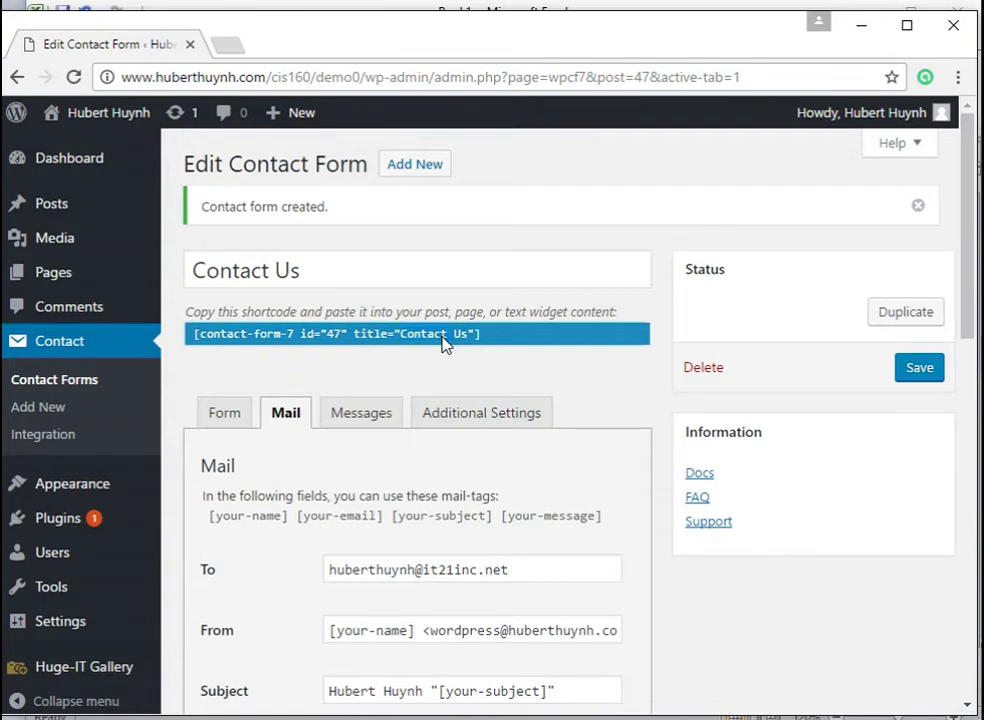
drag(444, 341, 458, 342)
drag(502, 339, 202, 340)
key(ctrl+c)
right_click(206, 344)
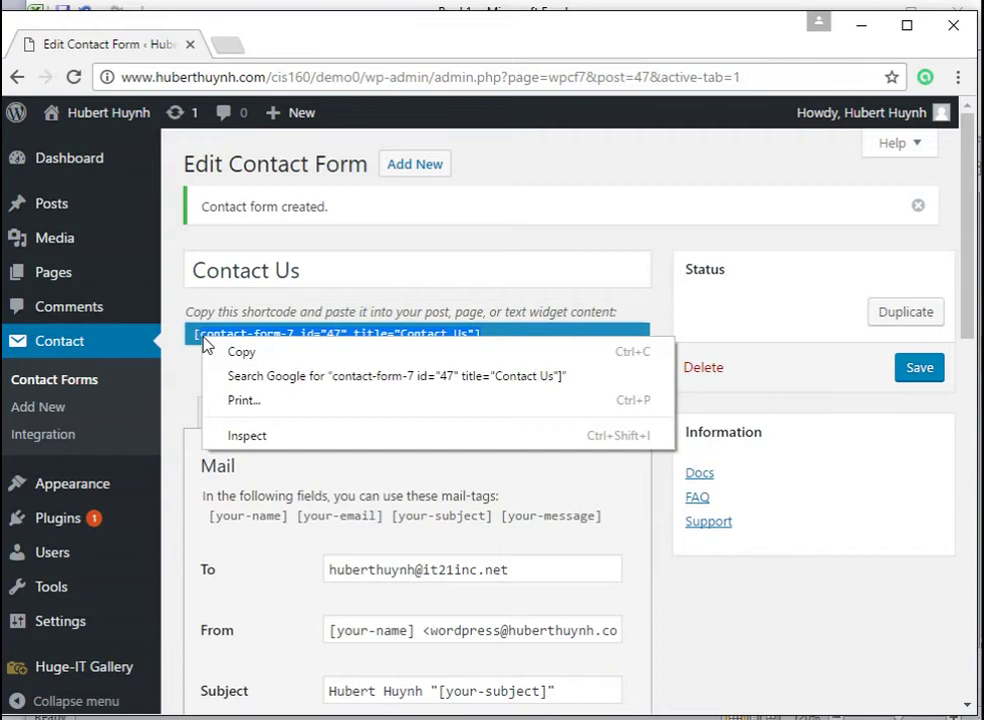
click(236, 352)
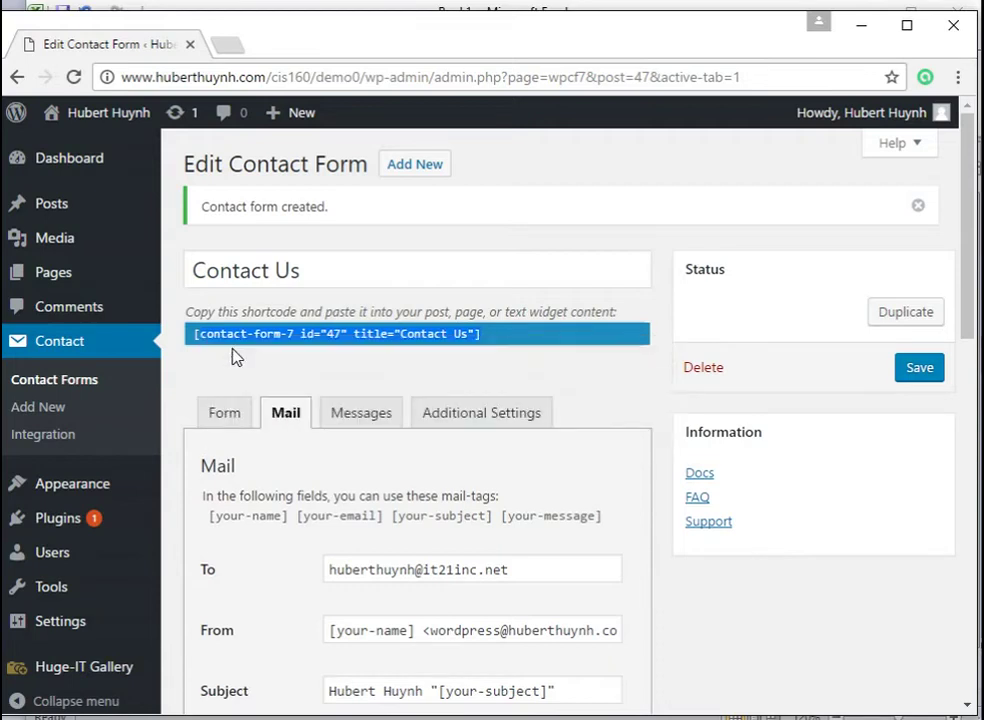
- Open the Contact page for editing and paste the shortcode on a new line below the meeting place address
click(86, 290)
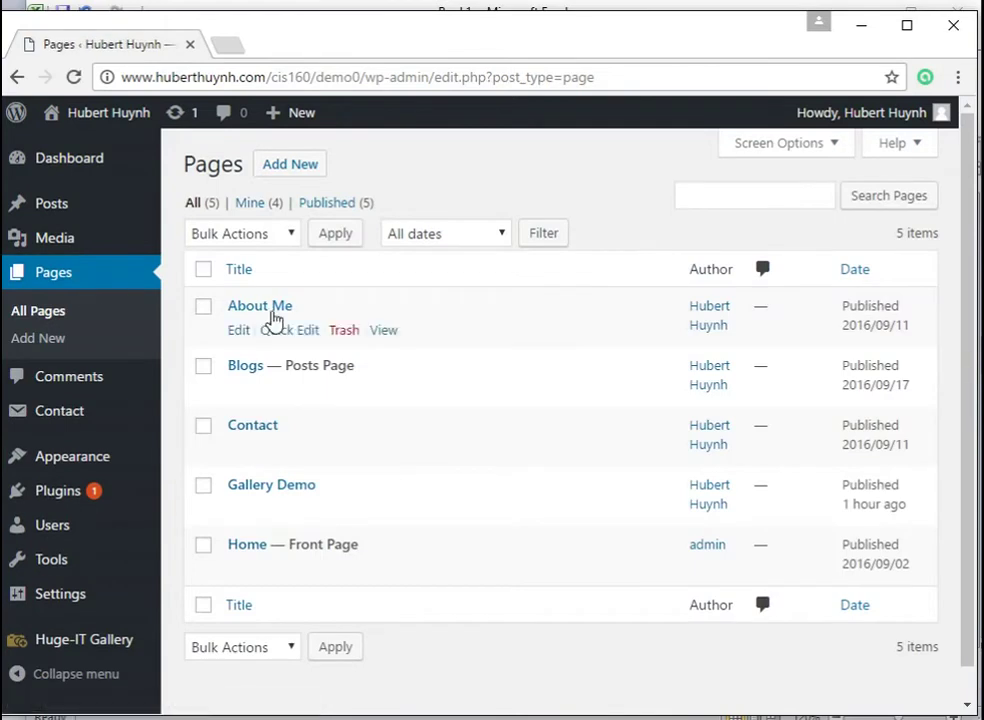
click(264, 430)
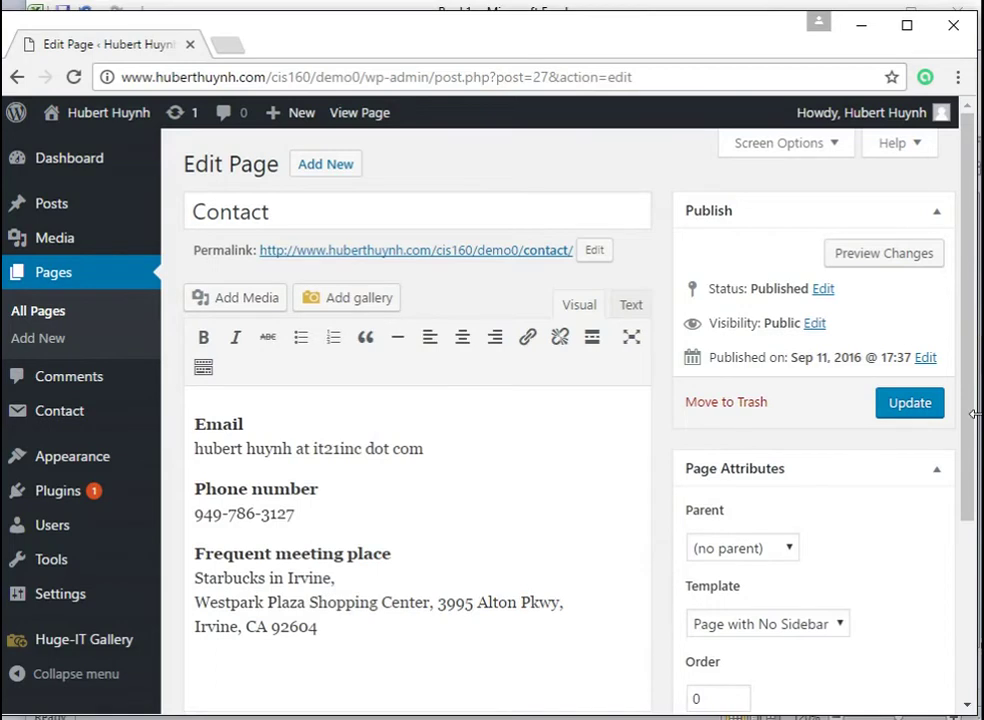
drag(973, 406, 978, 495)
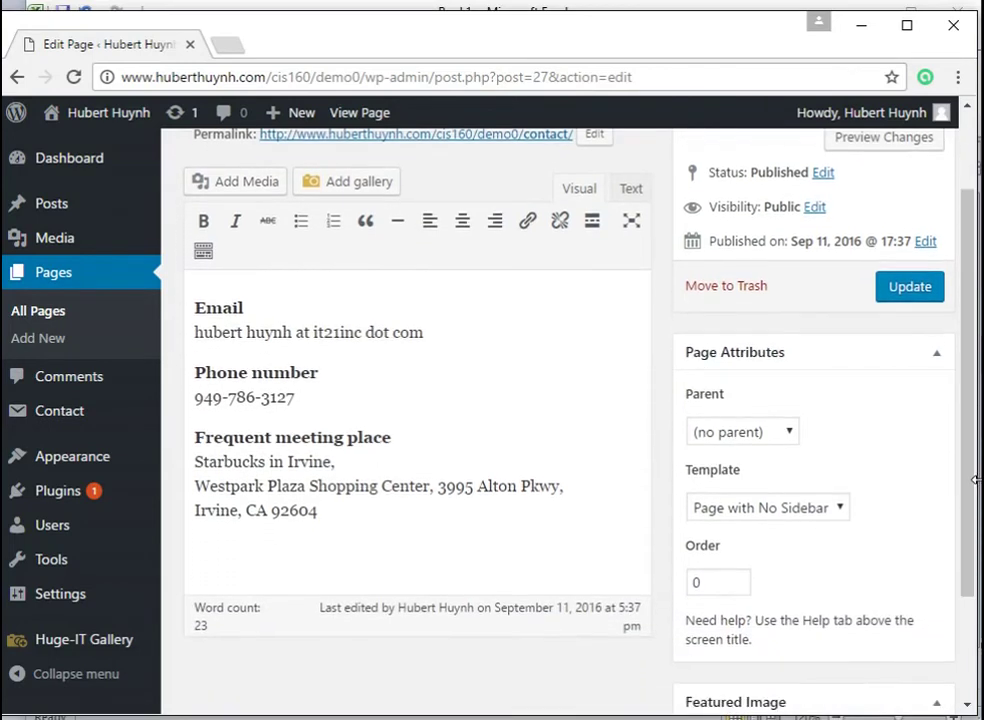
click(569, 520)
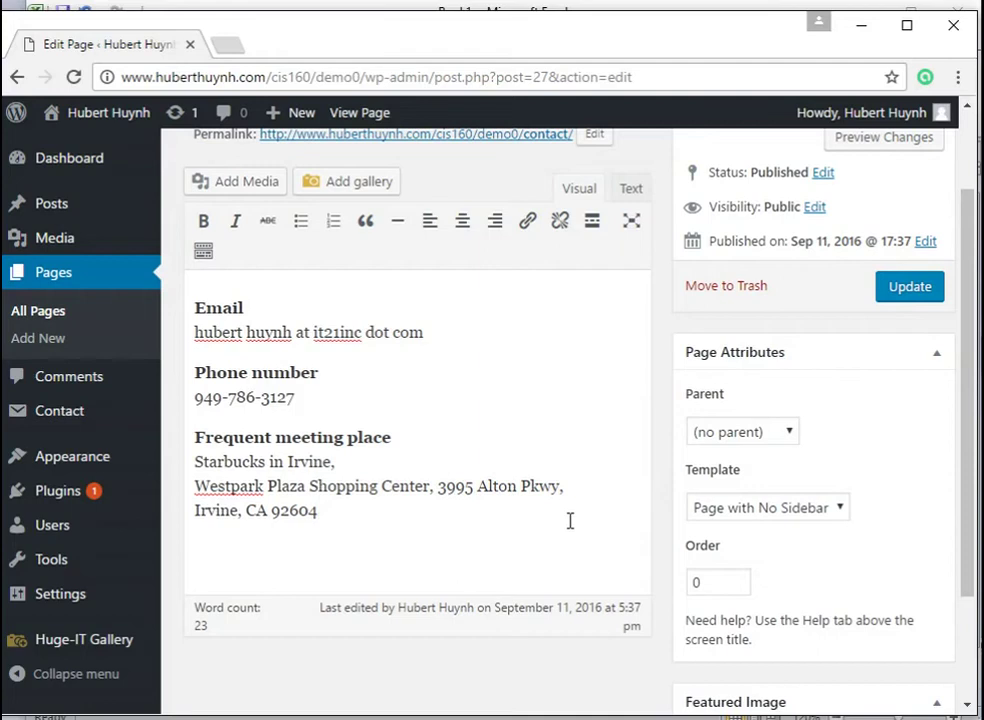
key(Return)
key(ctrl+v)
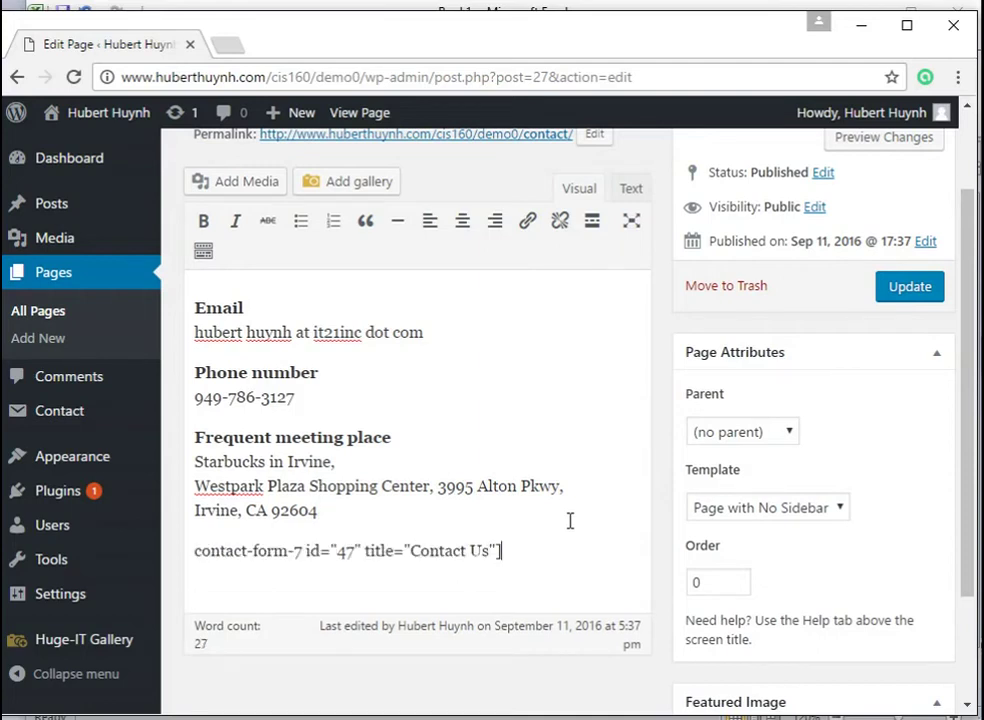
- Add the missing opening bracket "[" to the pasted shortcode and update the Contact page
click(195, 551)
text([)
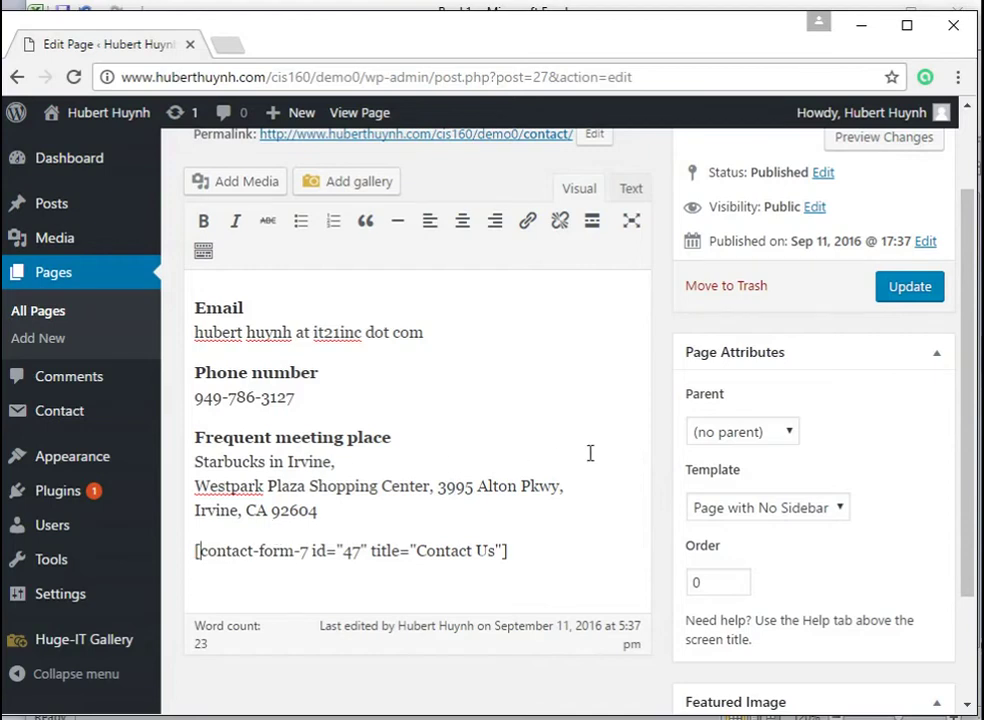
scroll(600, 445, up, 1)
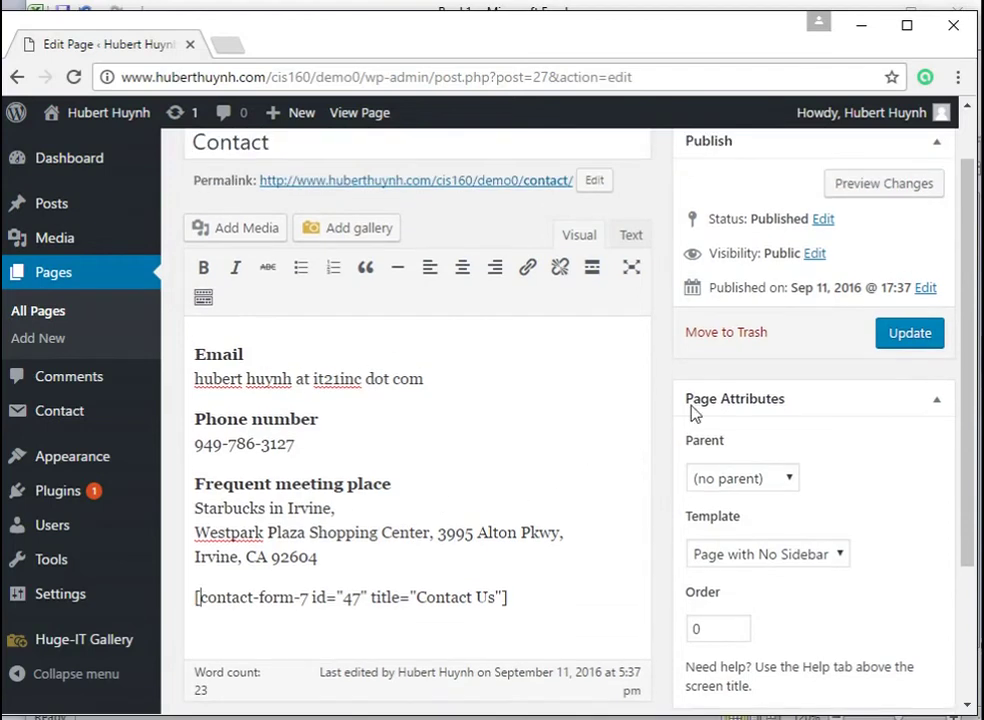
click(912, 336)
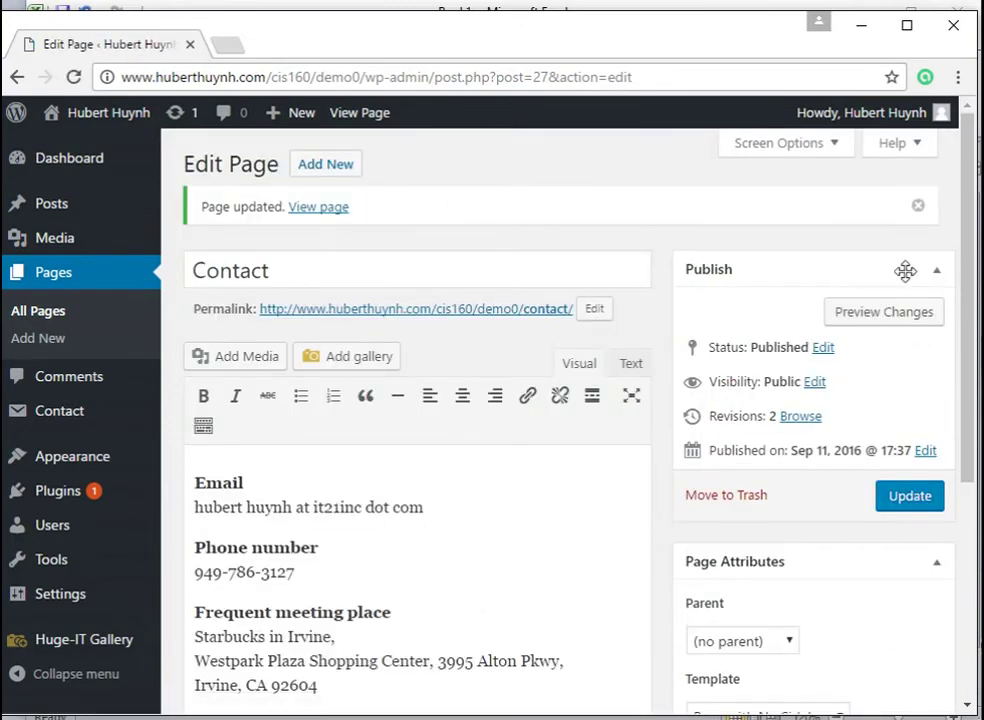
drag(968, 274, 968, 414)
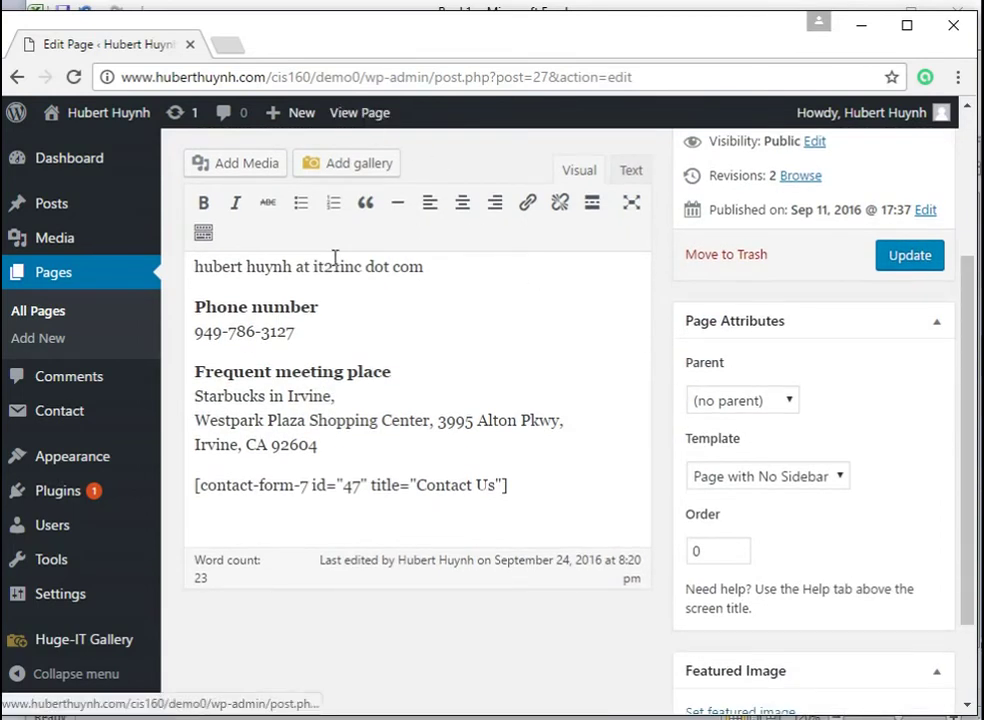
- Switch to the Excel checklist and enter "Now we view the page to see if the form shows up" in cell C11
key(alt+Tab)
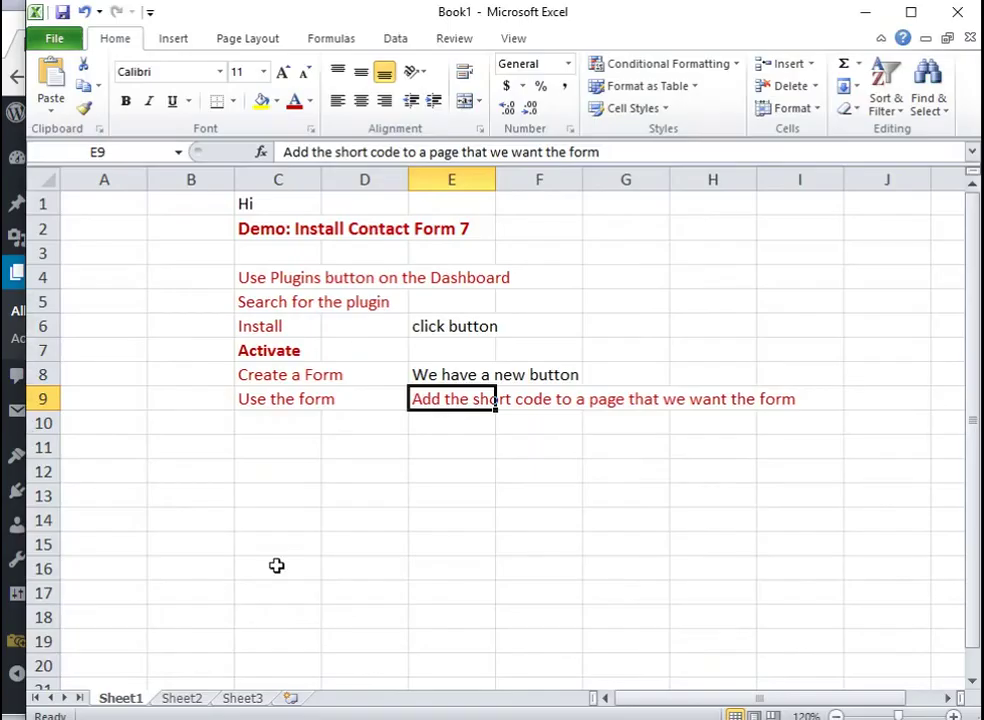
click(262, 444)
text(N)
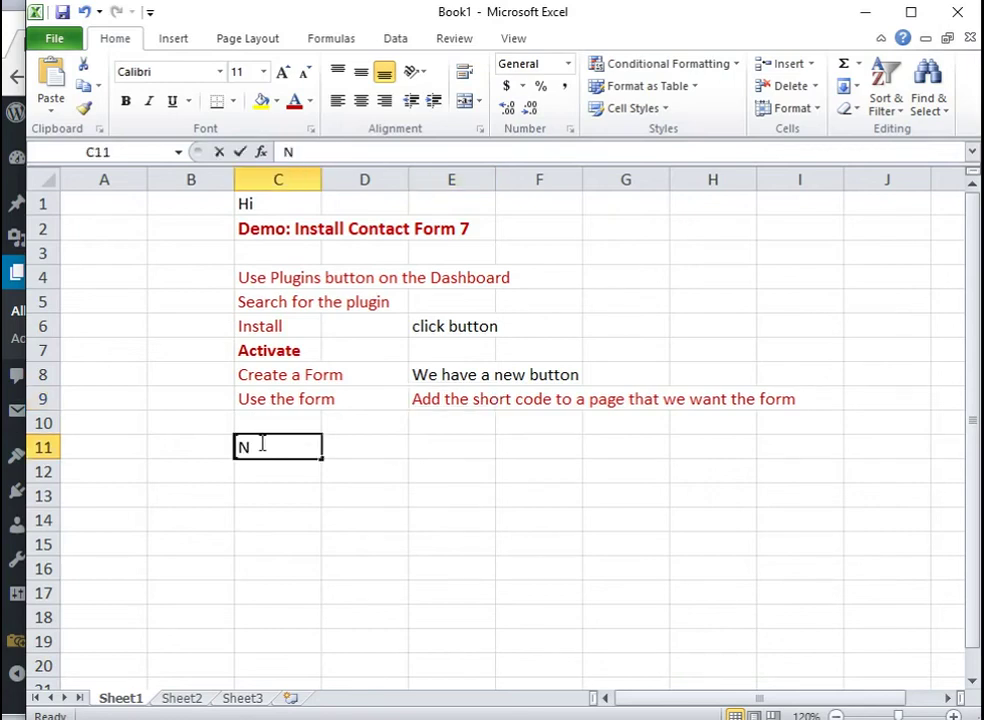
text(ow we vi)
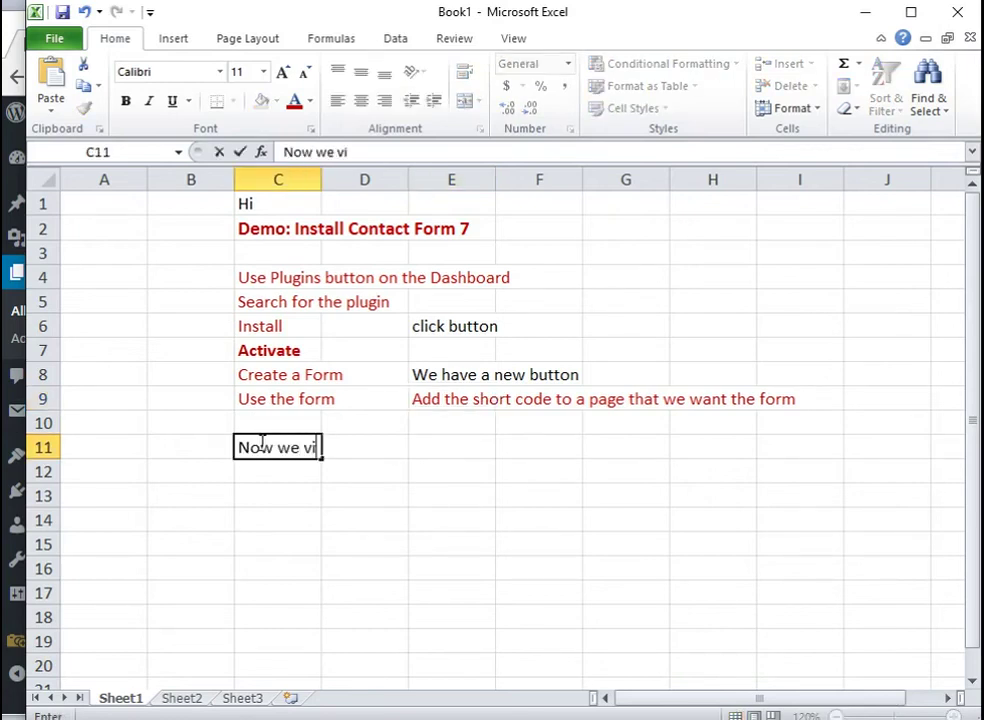
text(ew the page to see if )
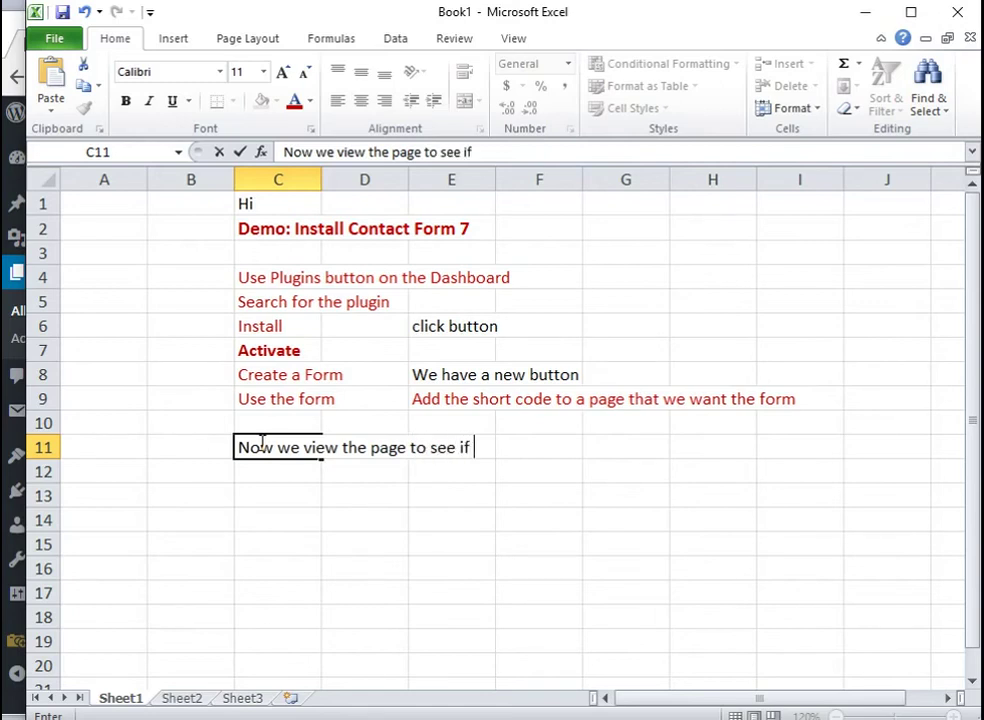
text(the form s)
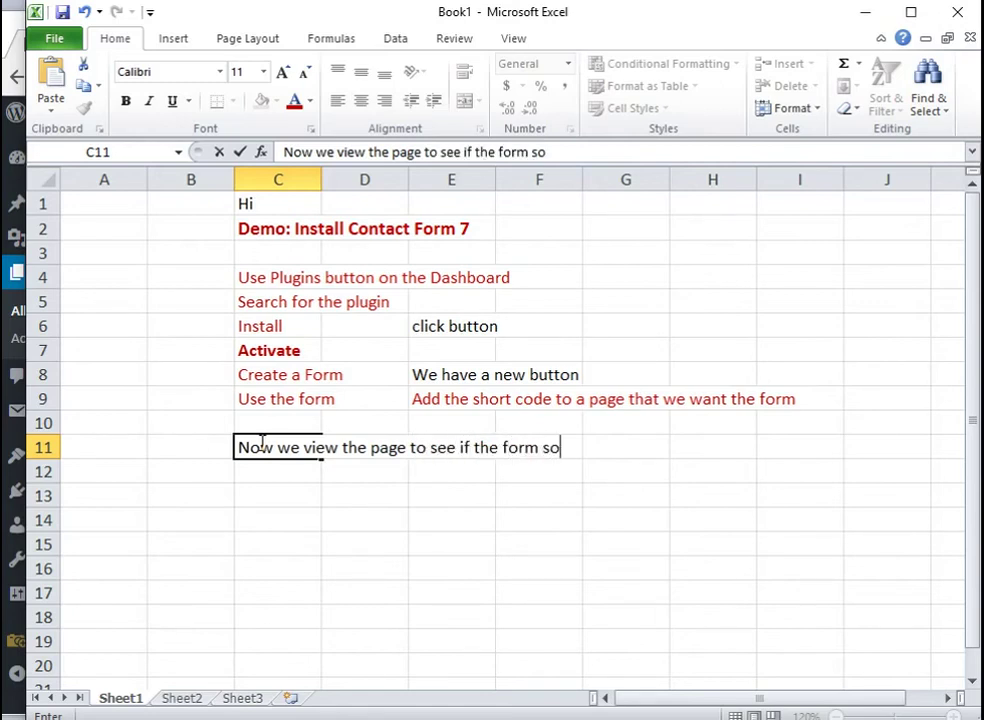
text(hows up)
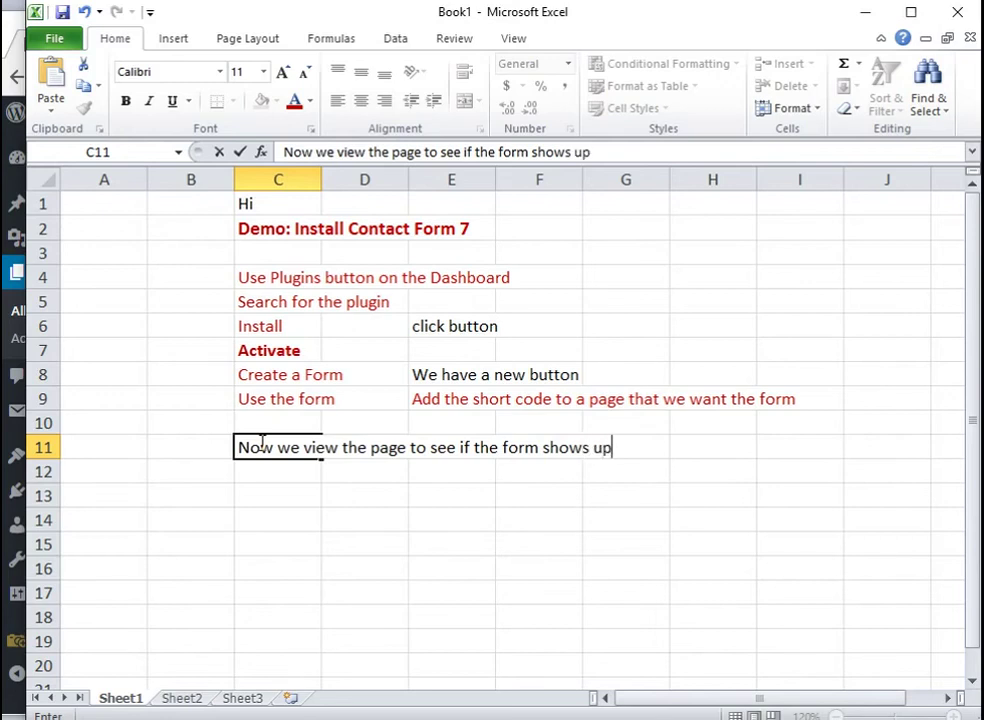
click(272, 497)
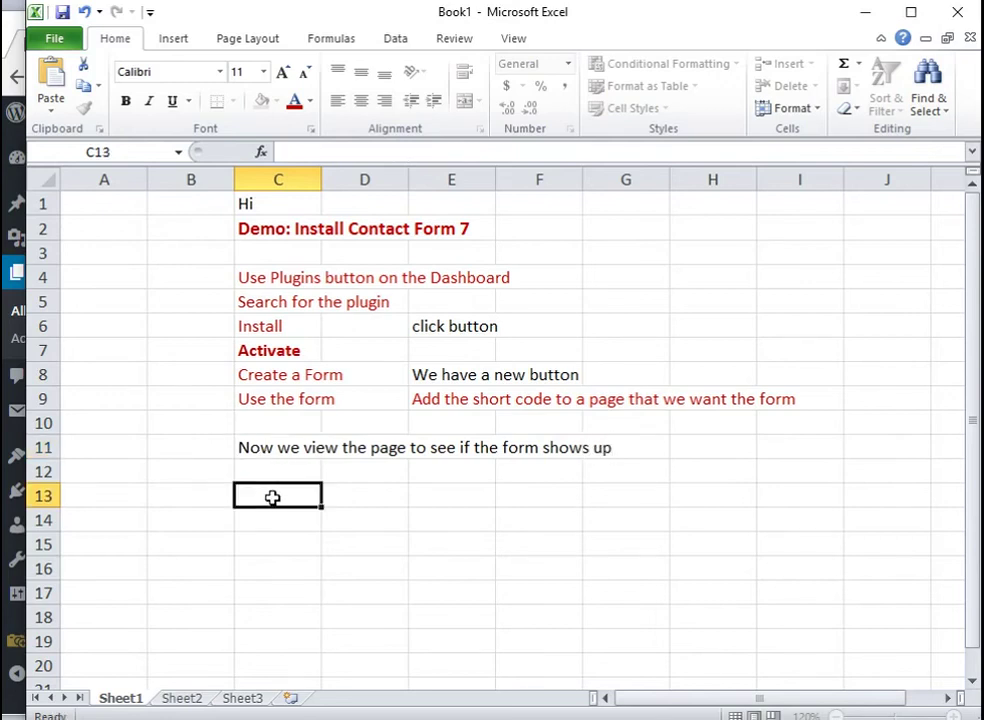
- Switch to WordPress in Chrome, view the published Contact page and examine the embedded contact form below the meeting place address
click(7, 31)
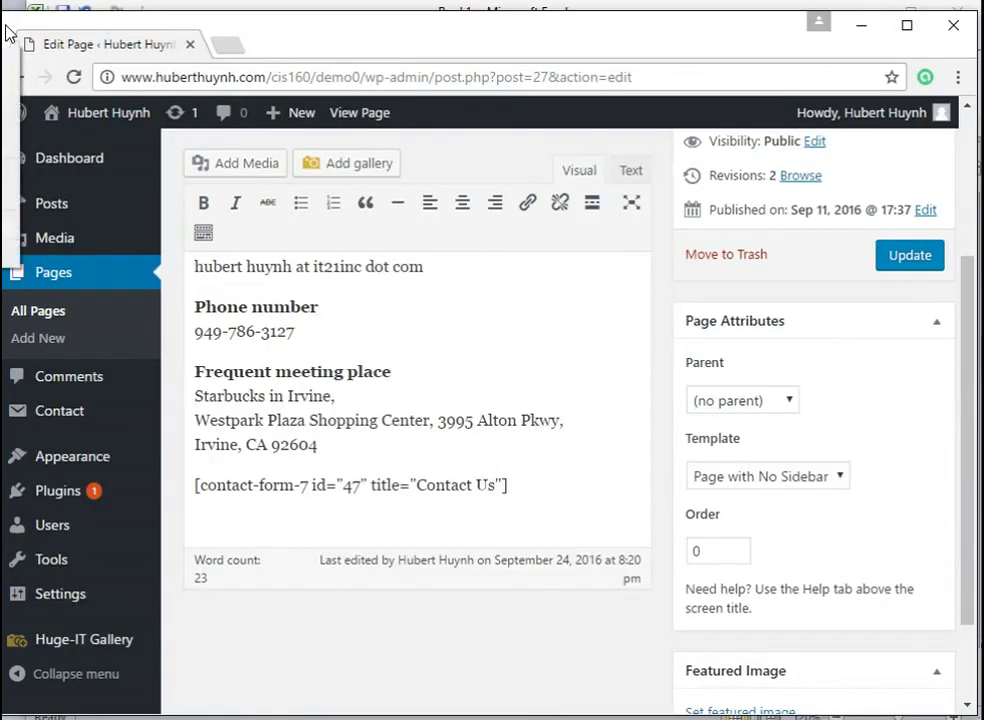
click(358, 114)
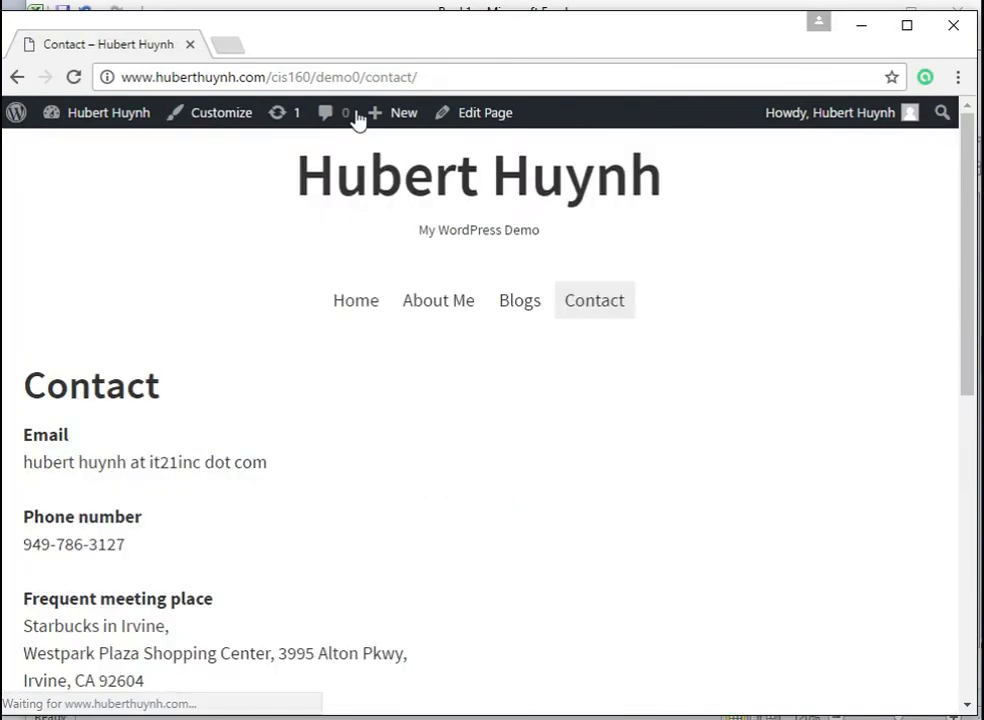
scroll(518, 487, down, 2)
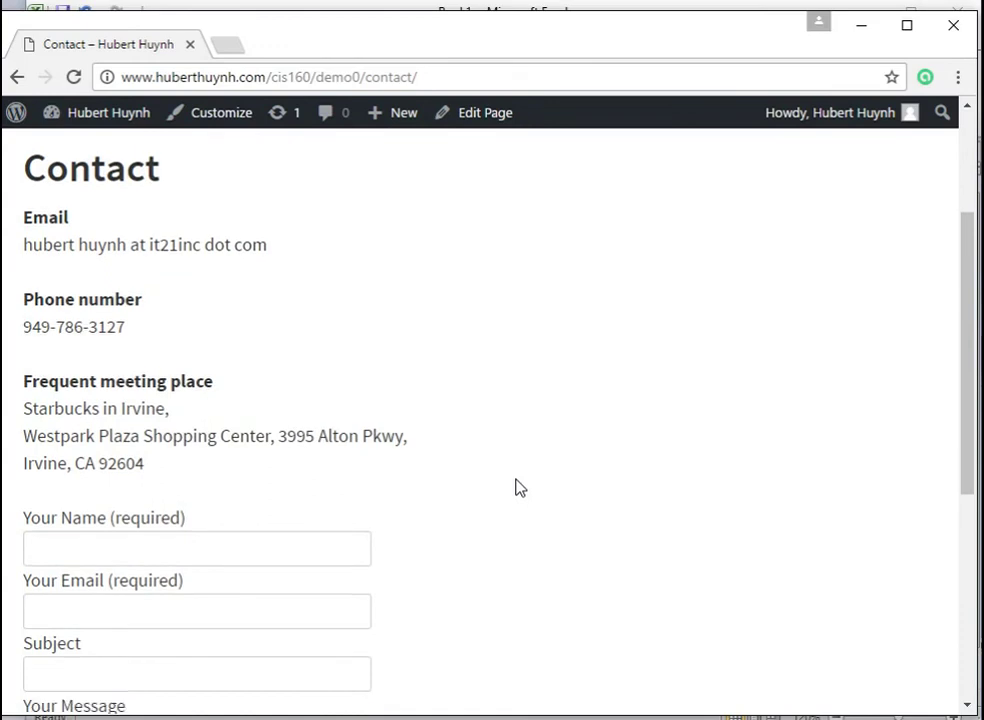
scroll(518, 487, down, 2)
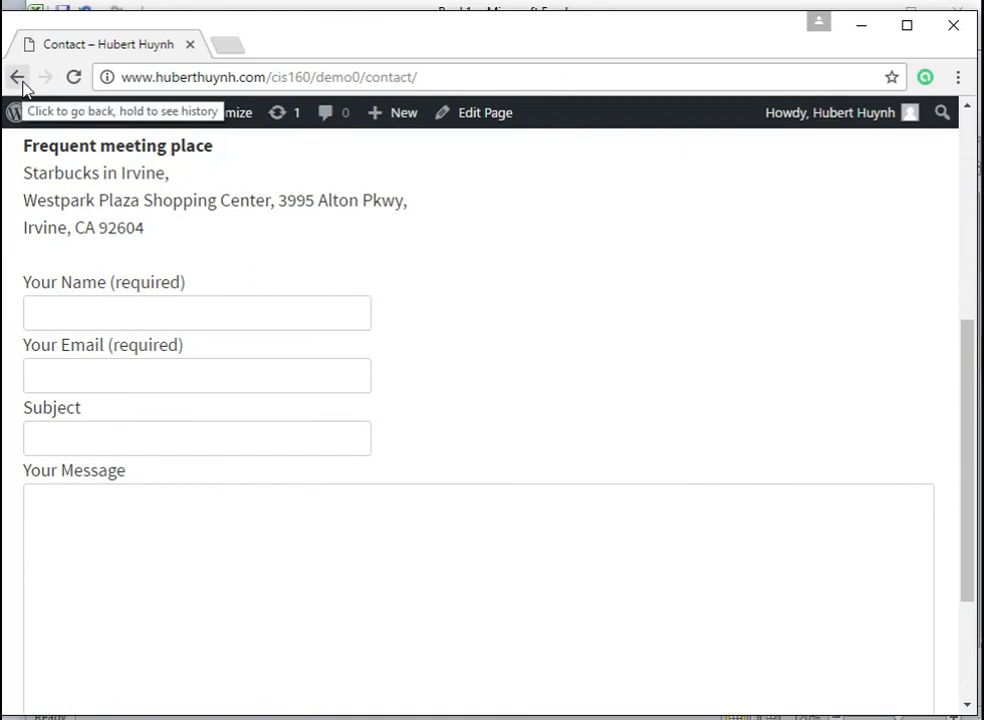
scroll(314, 369, down, 2)
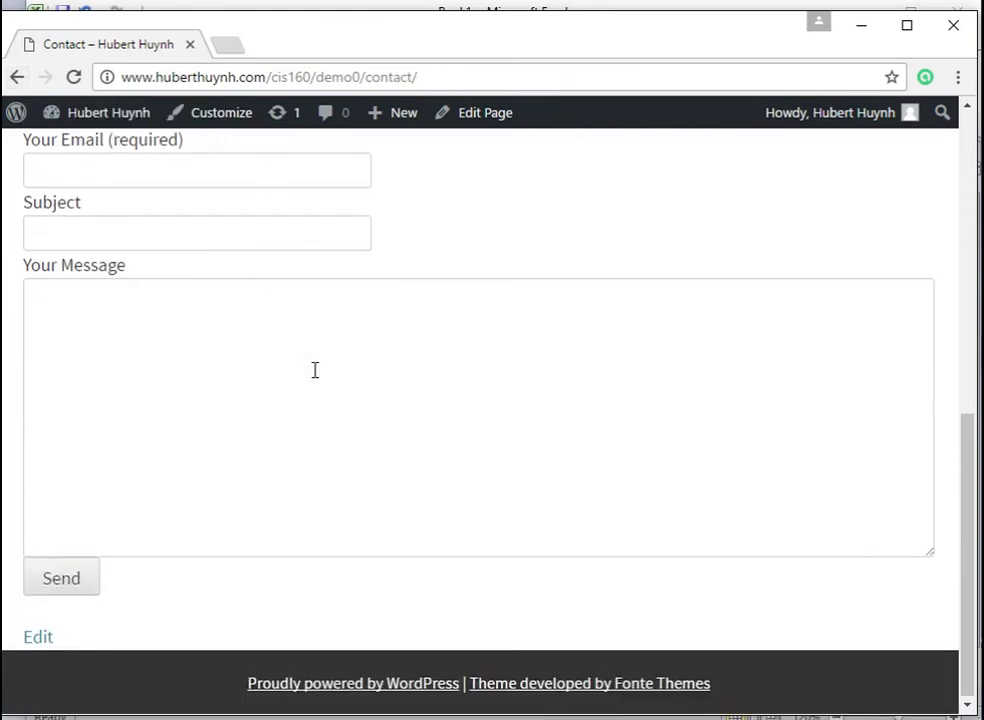
scroll(314, 369, up, 2)
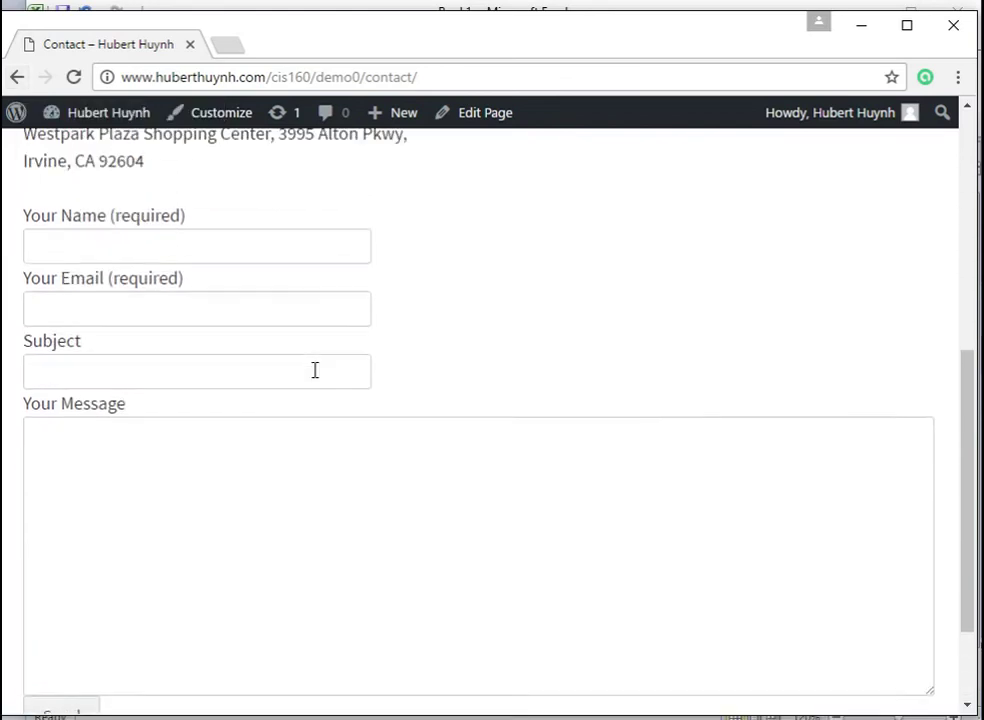
- Switch back to the Excel checklist and colour the note in C11 dark red
click(393, 8)
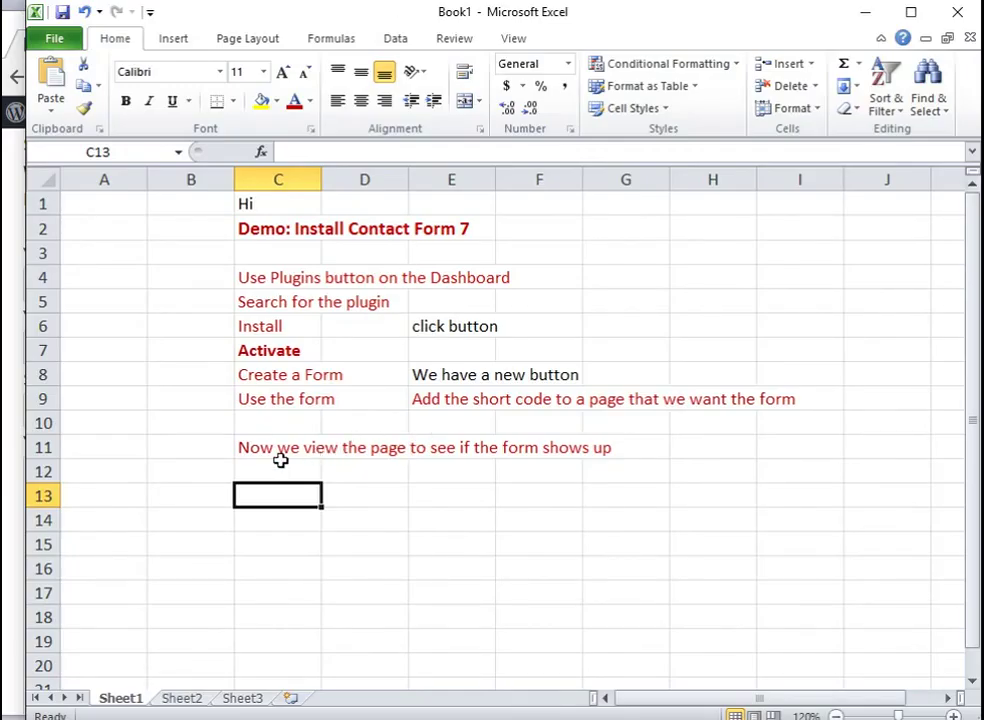